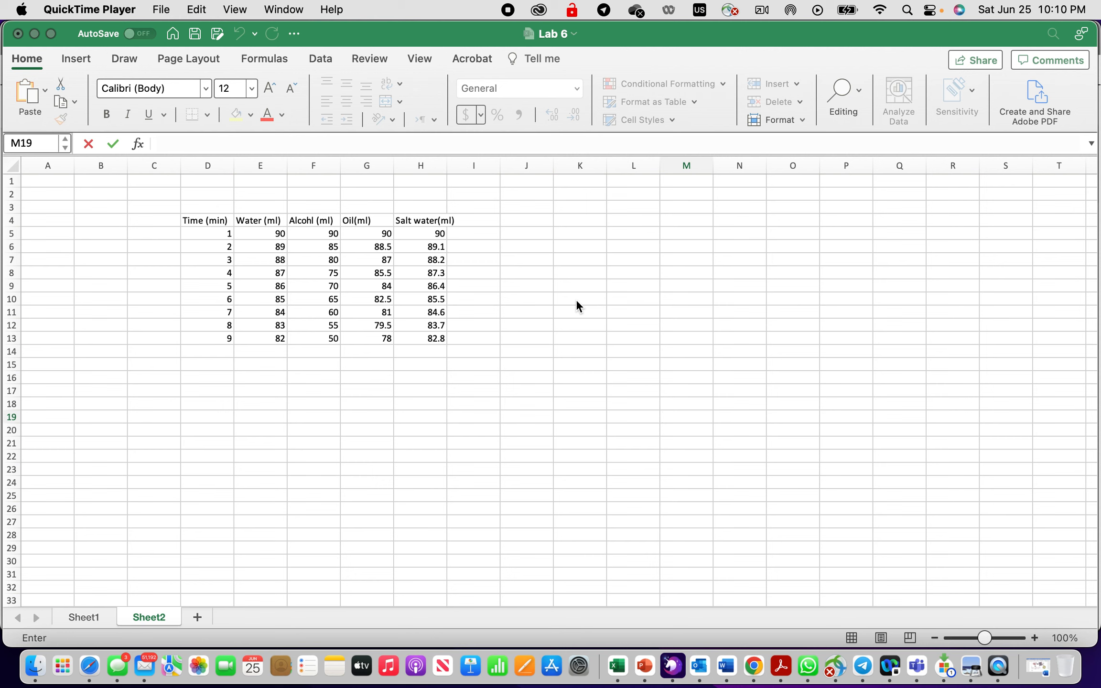
- Insert a blank scatter chart with smooth lines and markers, and place it beside the data table around columns L to Q
click(577, 301)
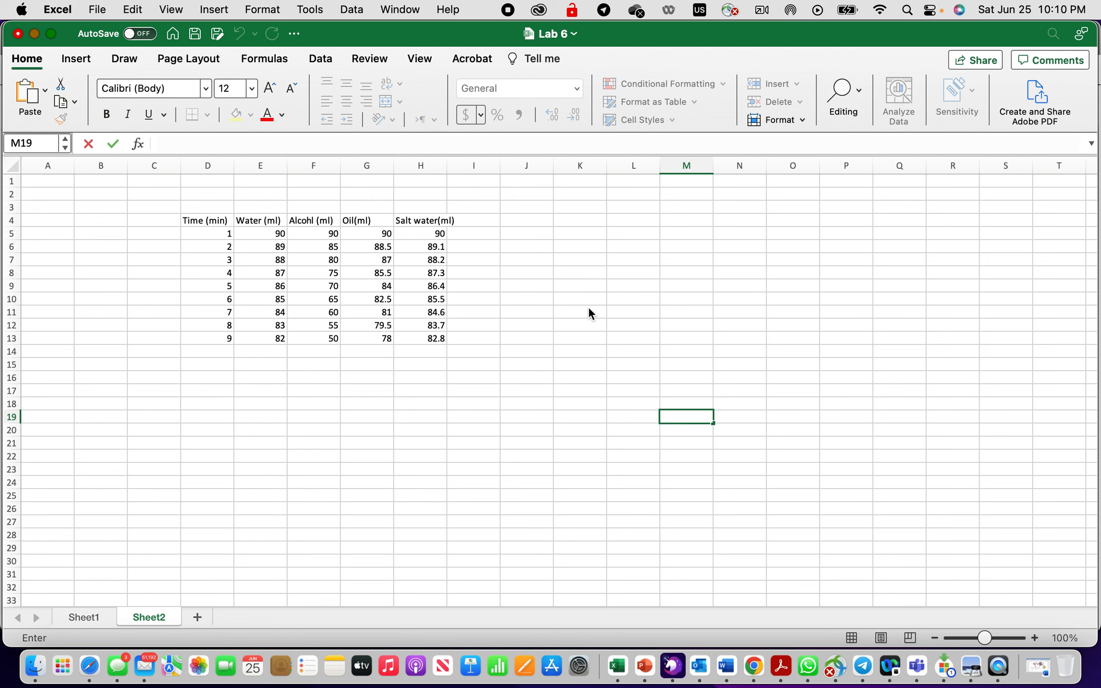
click(589, 308)
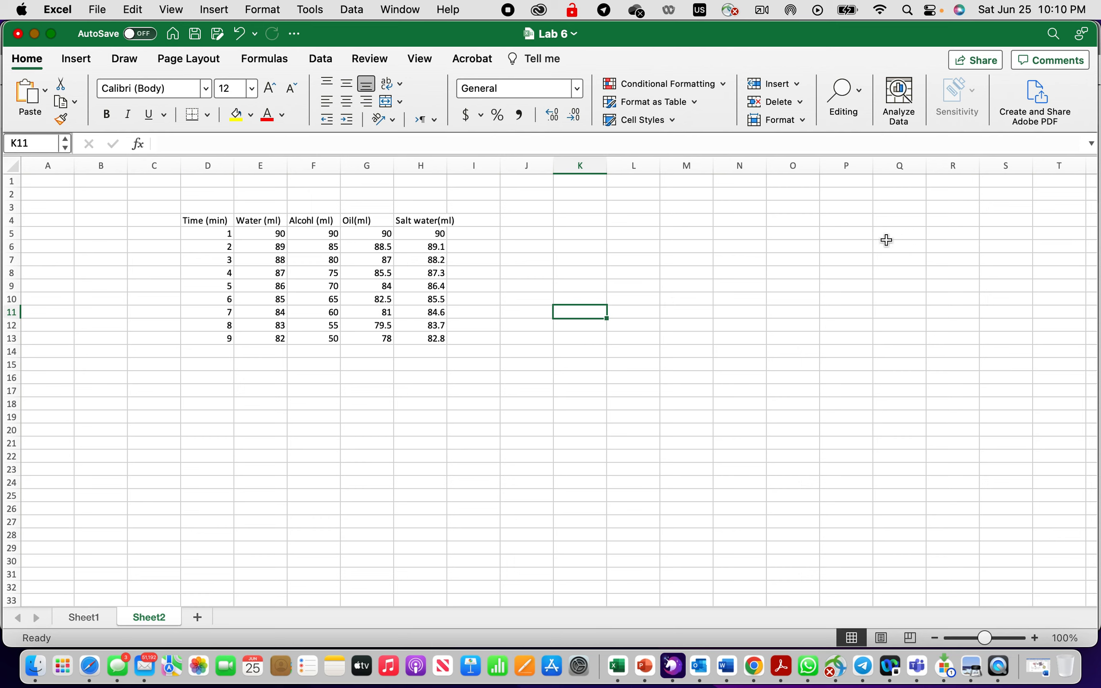
click(759, 281)
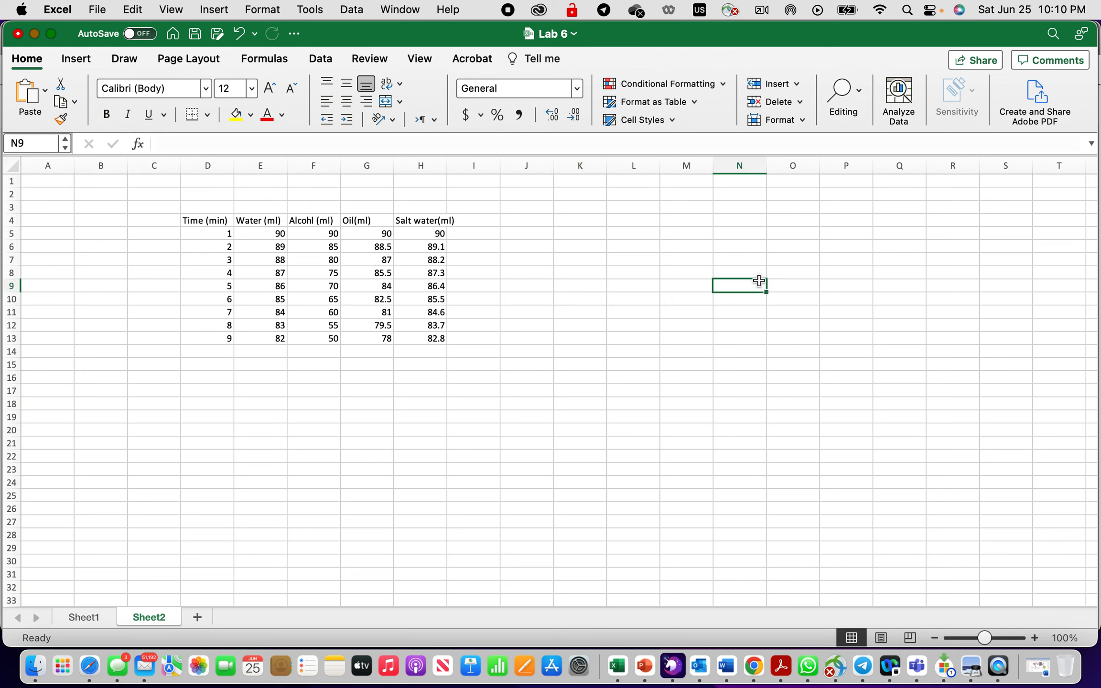
click(72, 59)
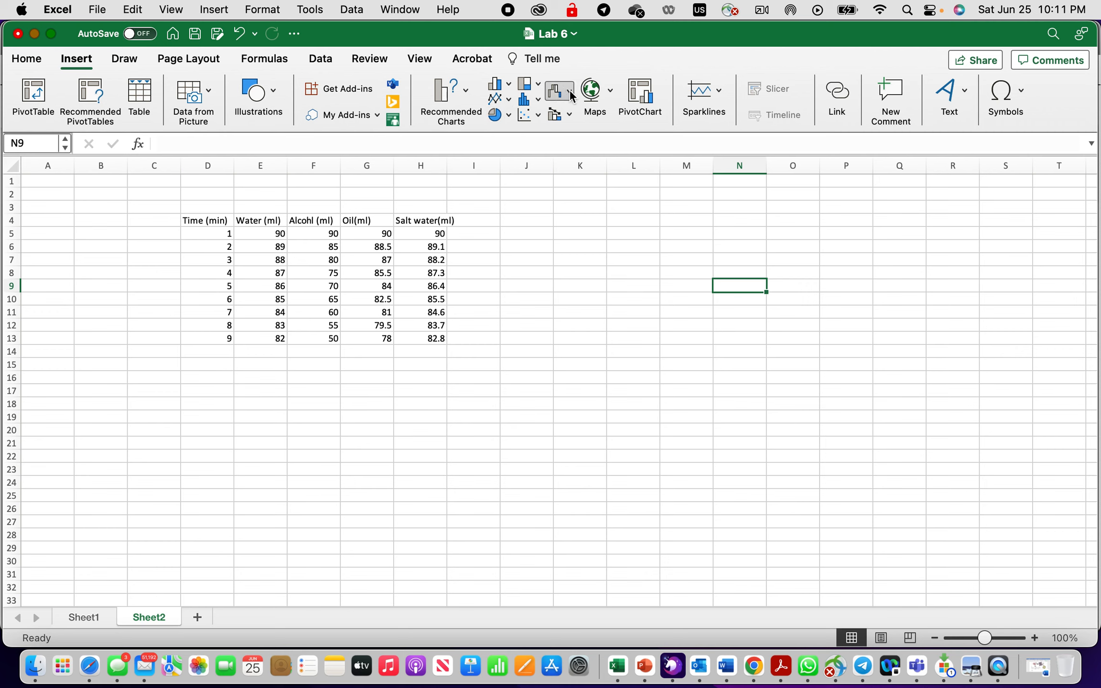
click(528, 119)
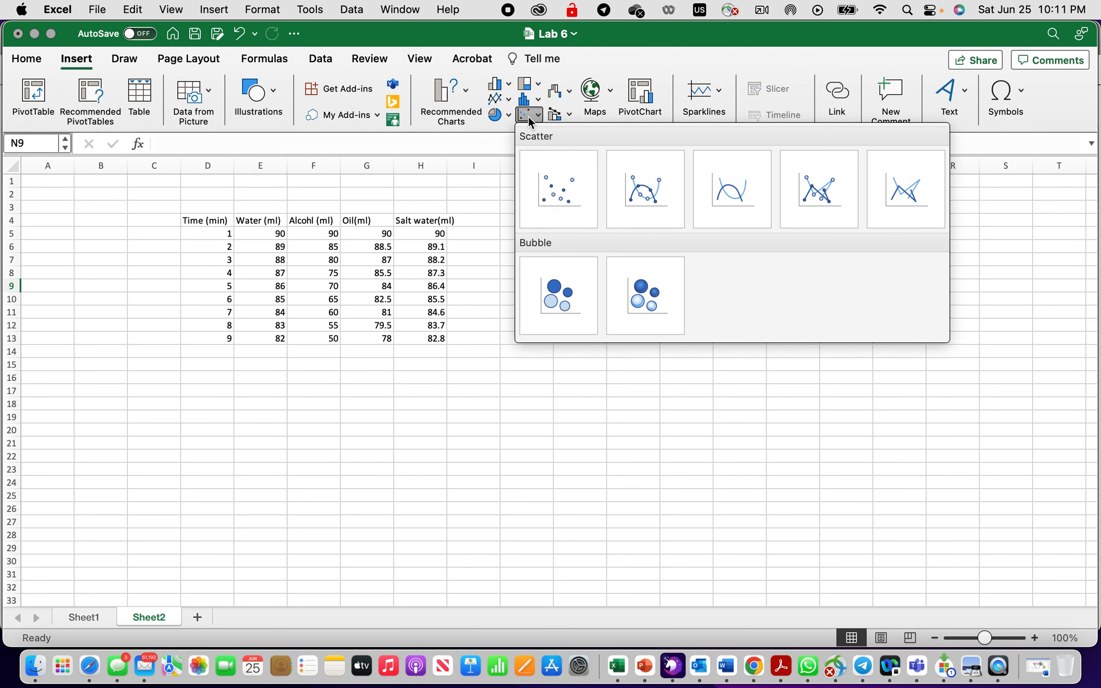
click(641, 194)
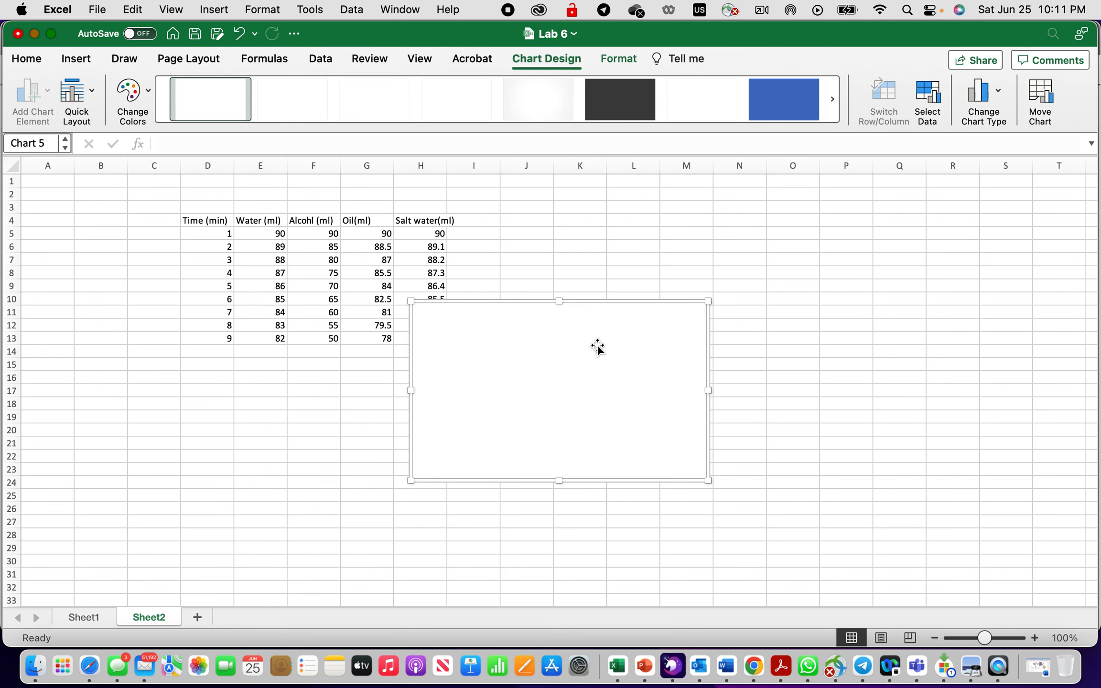
drag(597, 346, 796, 296)
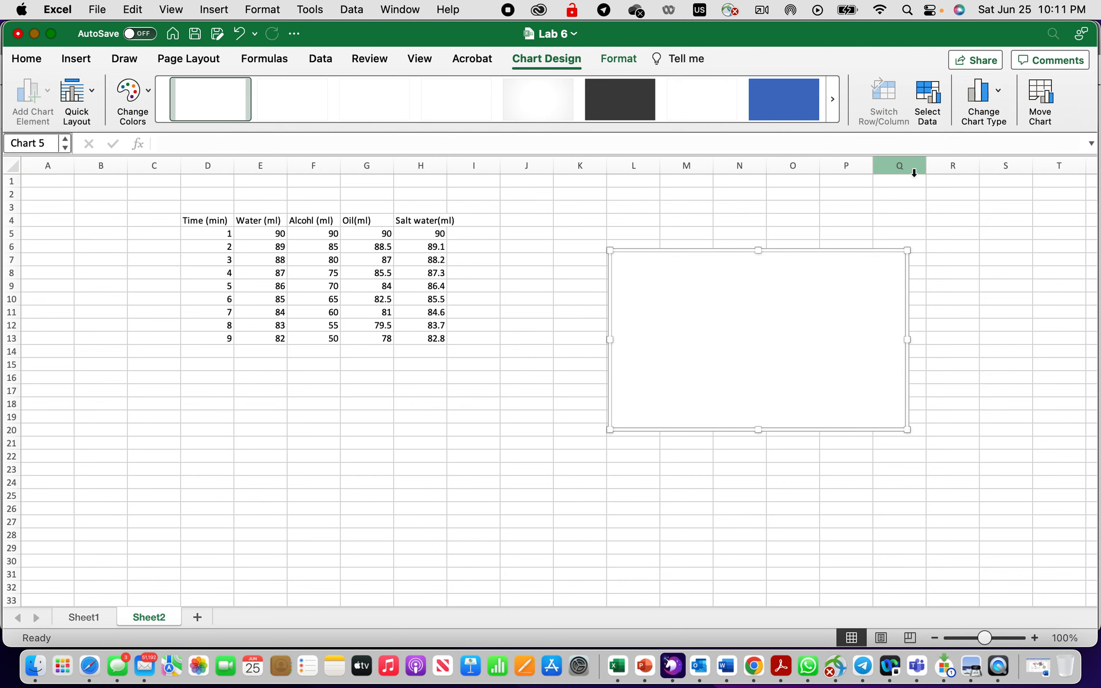
- Open the chart's data source settings and set the chart data range to the Water values in E5:E13
click(927, 98)
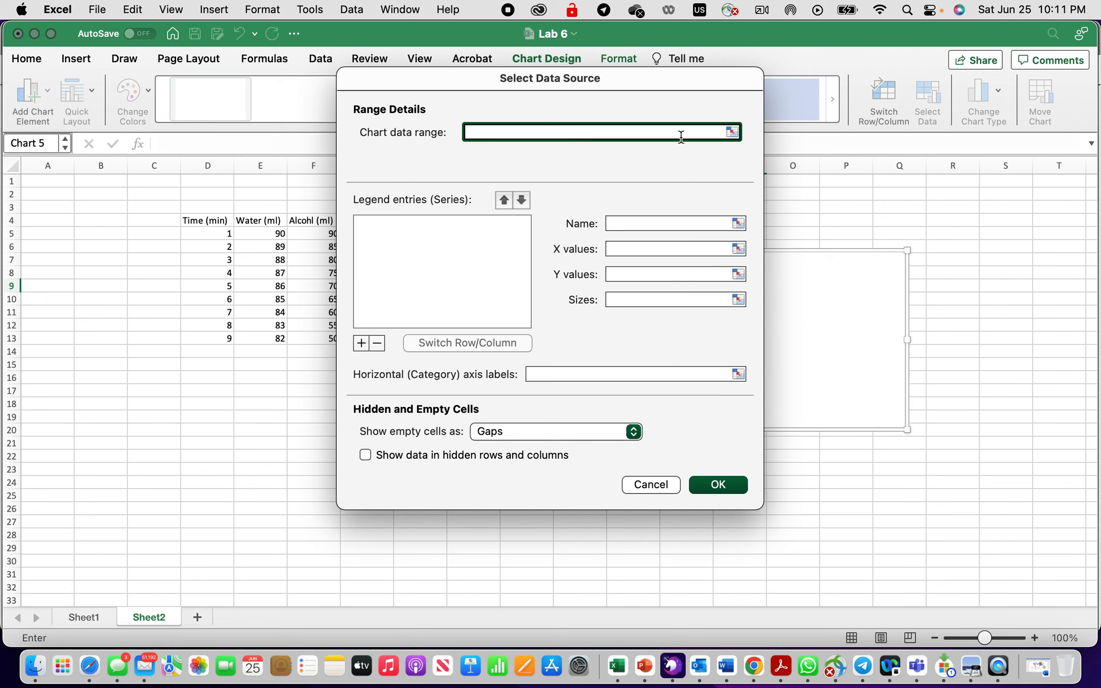
click(733, 135)
drag(282, 234, 287, 342)
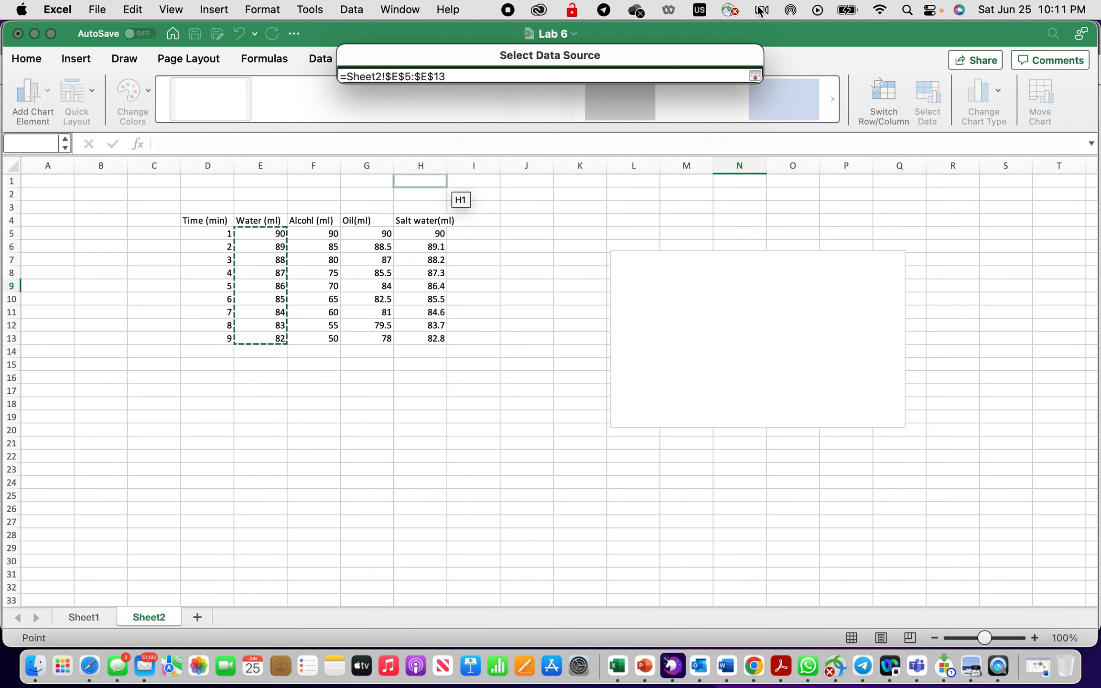
click(755, 75)
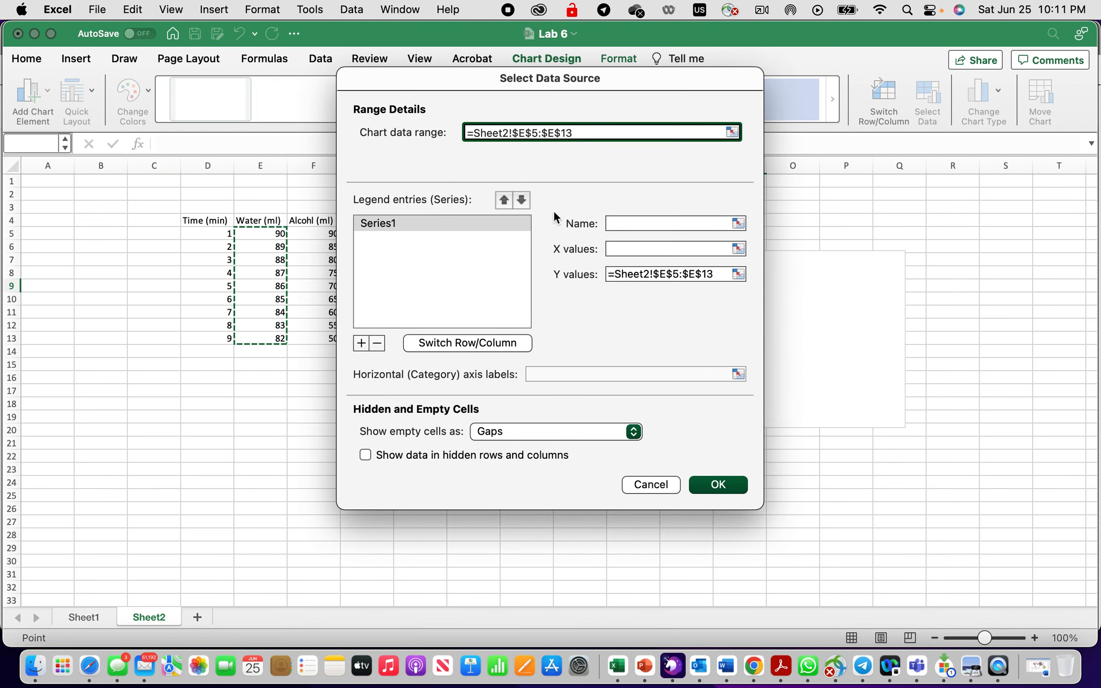
- Name the first series from the Water (ml) header in cell E4
click(739, 224)
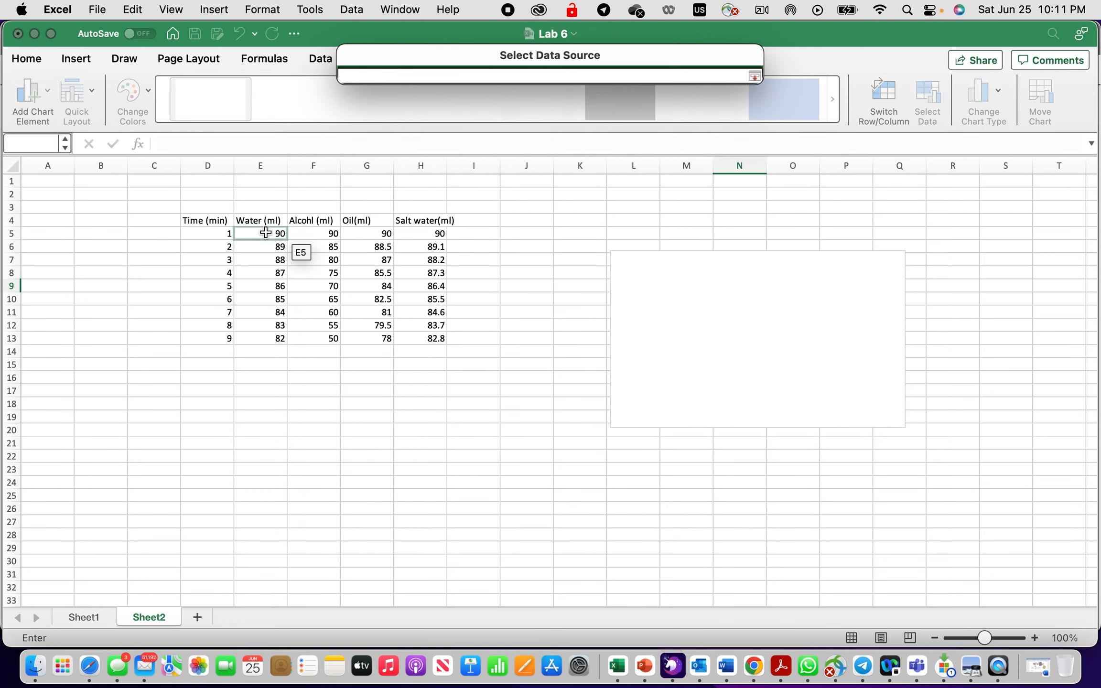
click(266, 226)
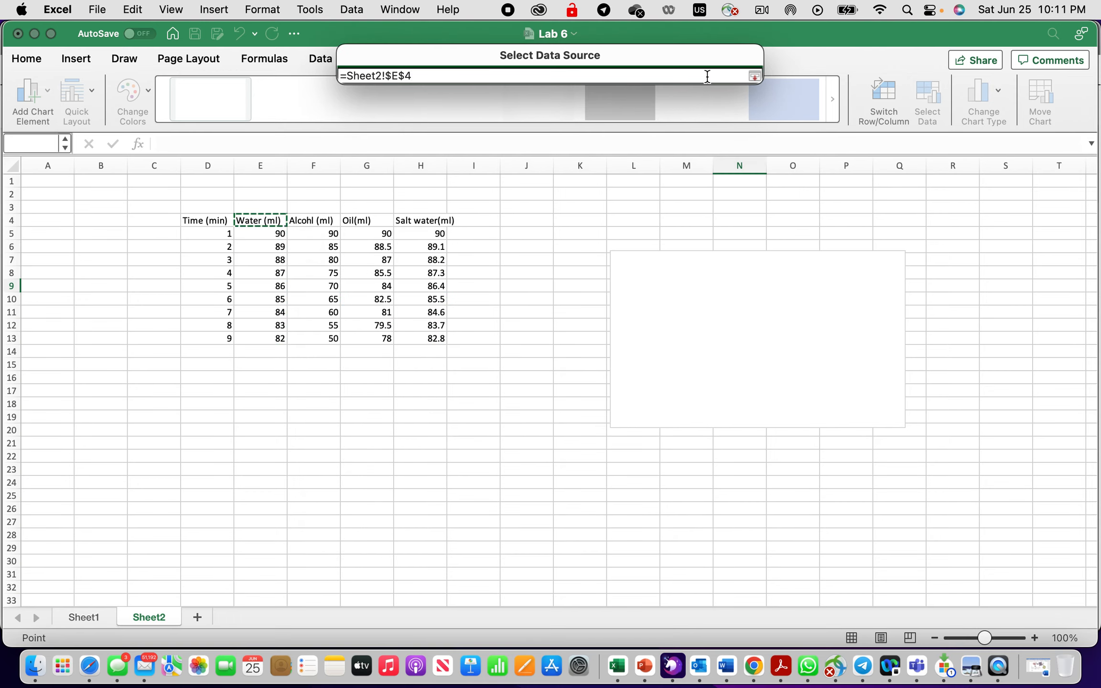
click(755, 75)
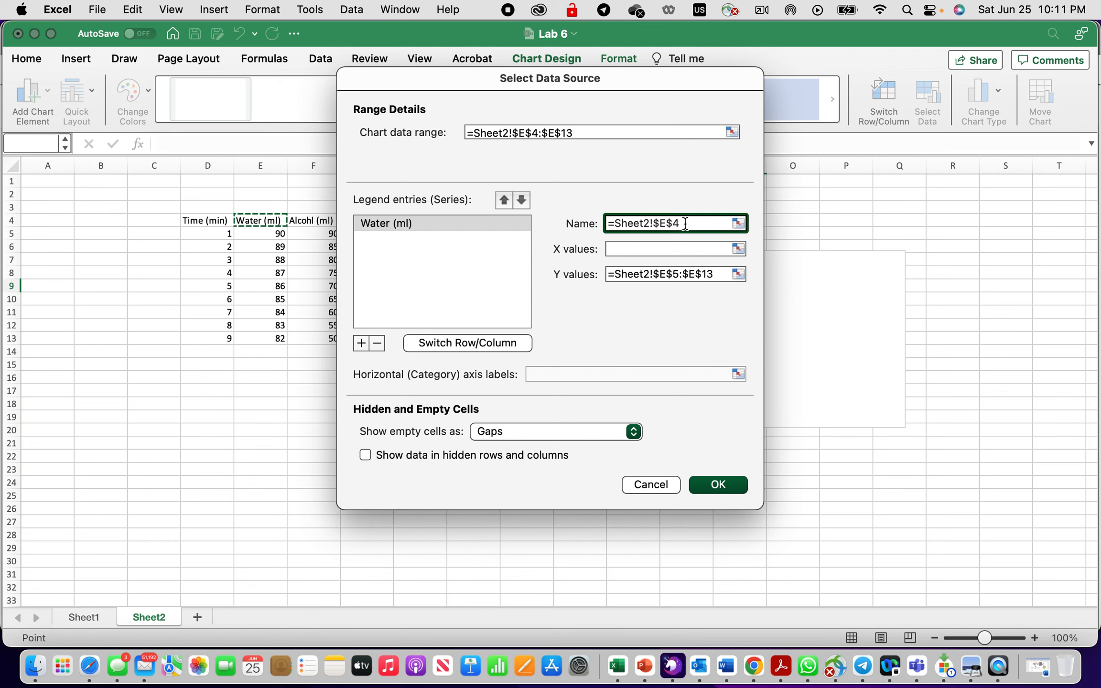
- Set the Water series' X values to the times in D5:D13 and its Y values to E5:E13
click(739, 249)
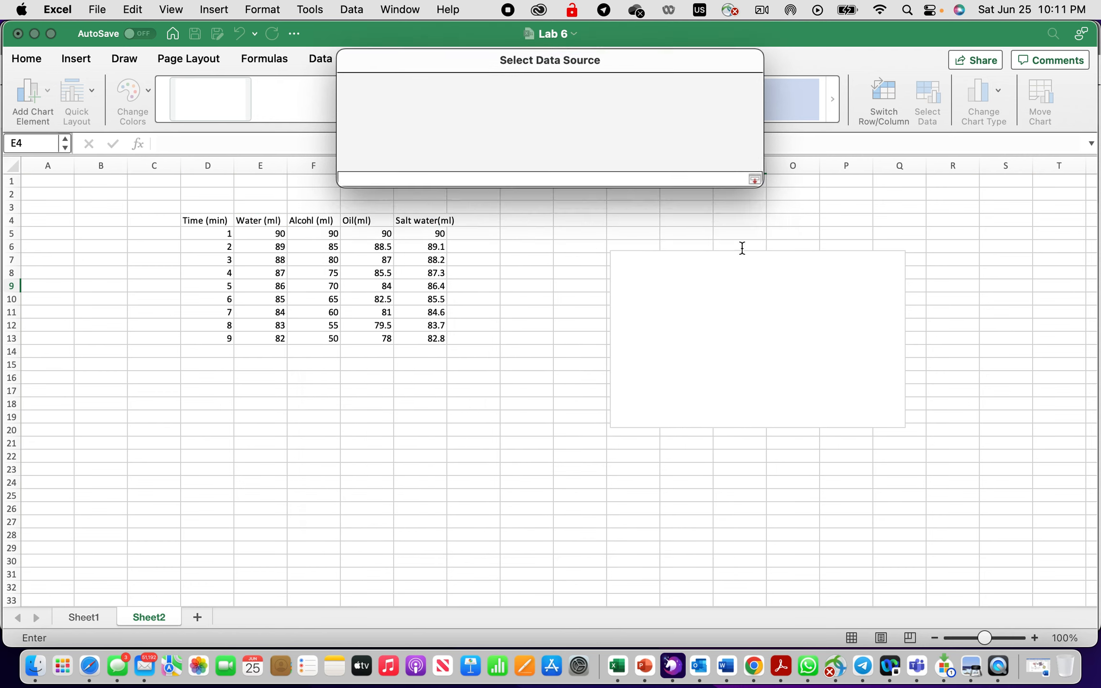
click(223, 232)
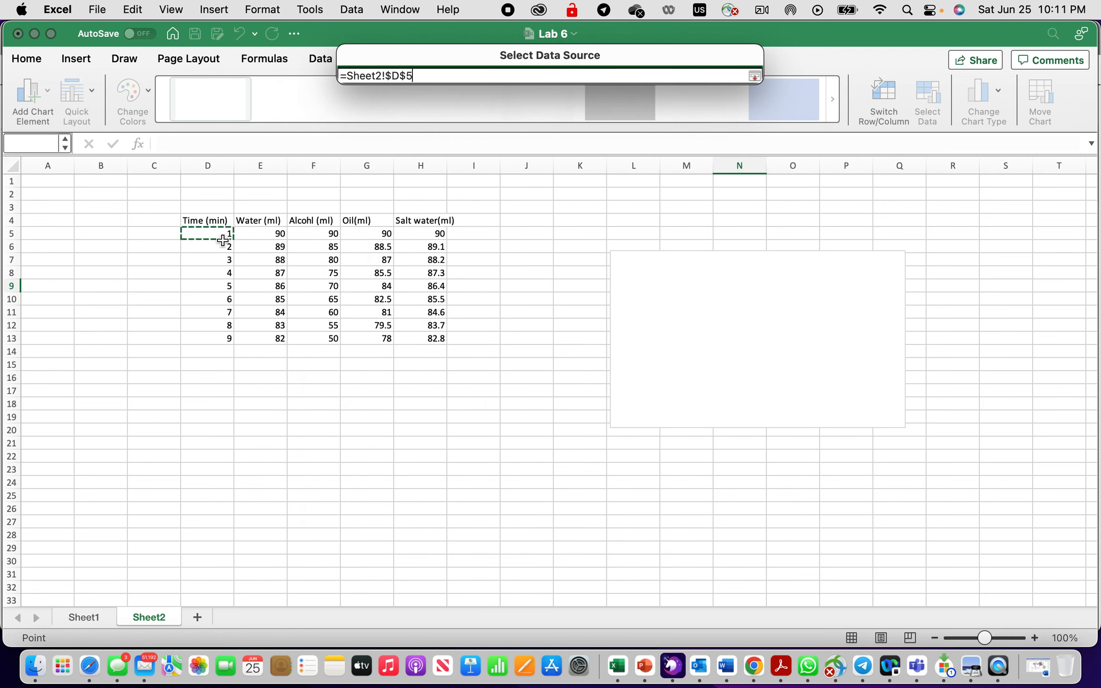
drag(224, 240, 221, 331)
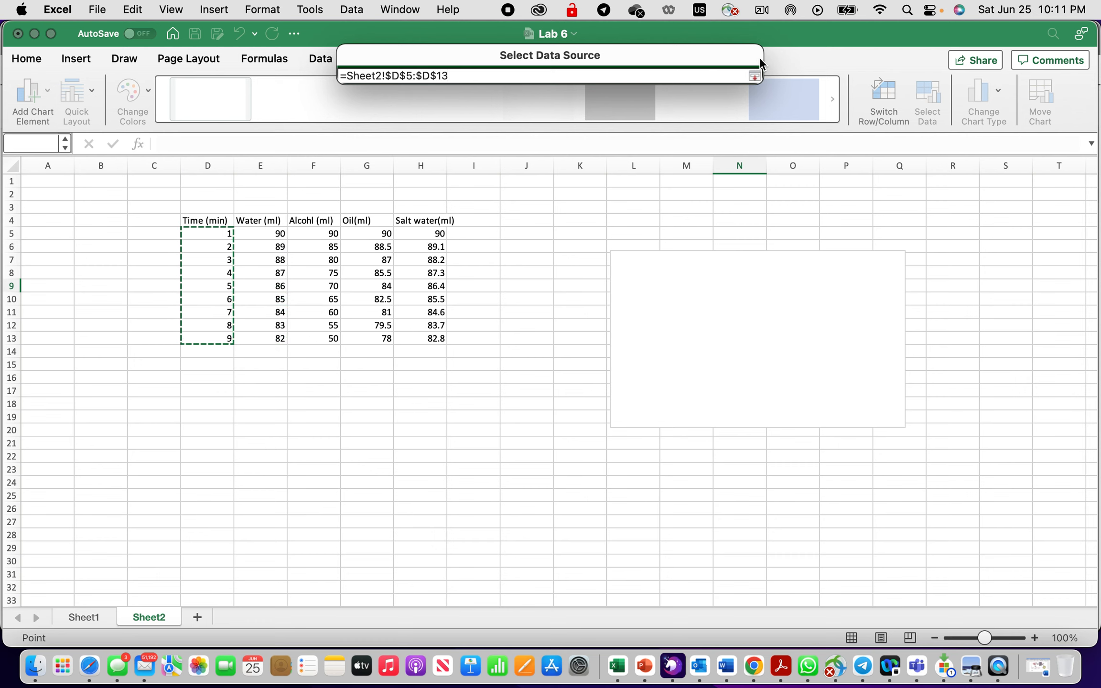
click(755, 76)
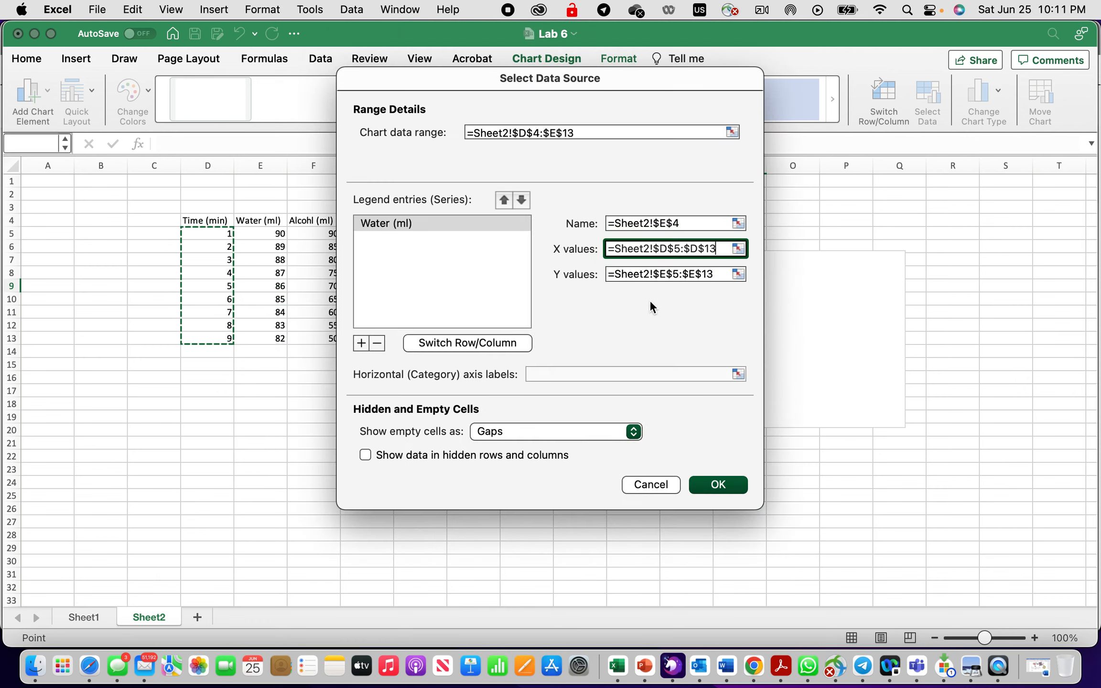
click(739, 274)
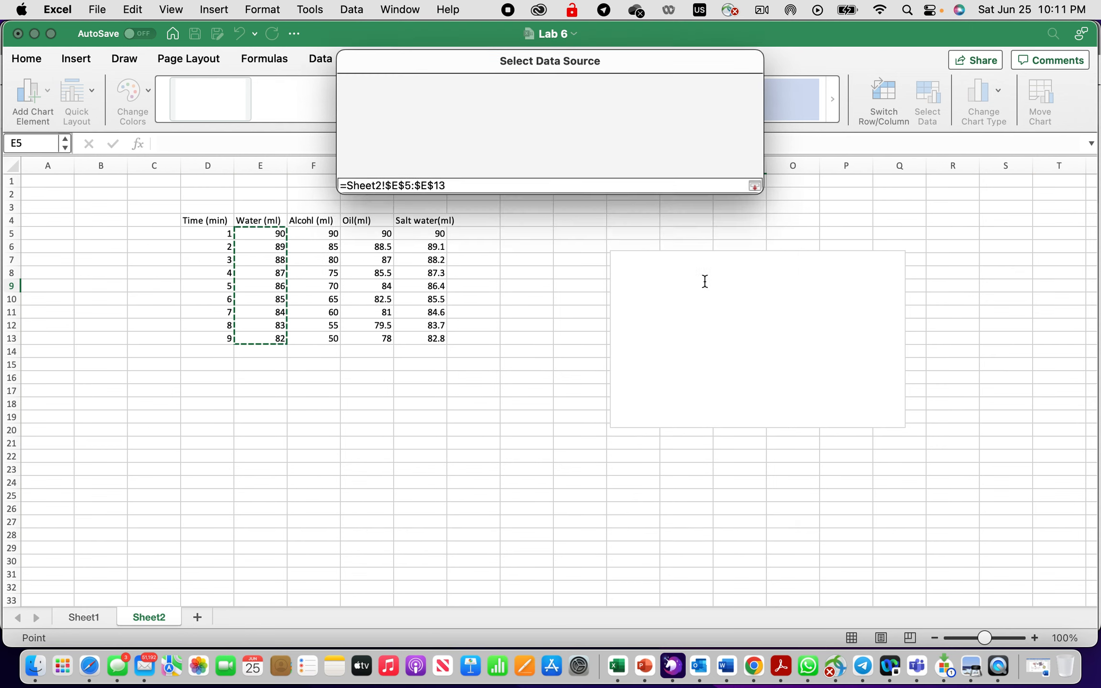
drag(277, 235, 275, 332)
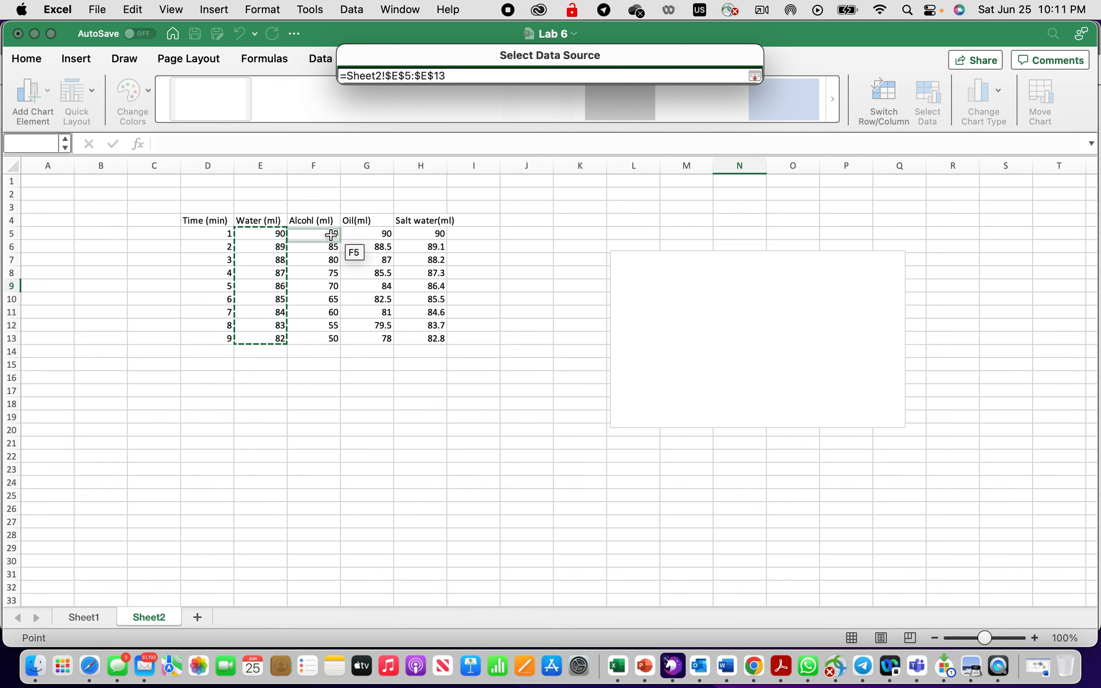
click(755, 76)
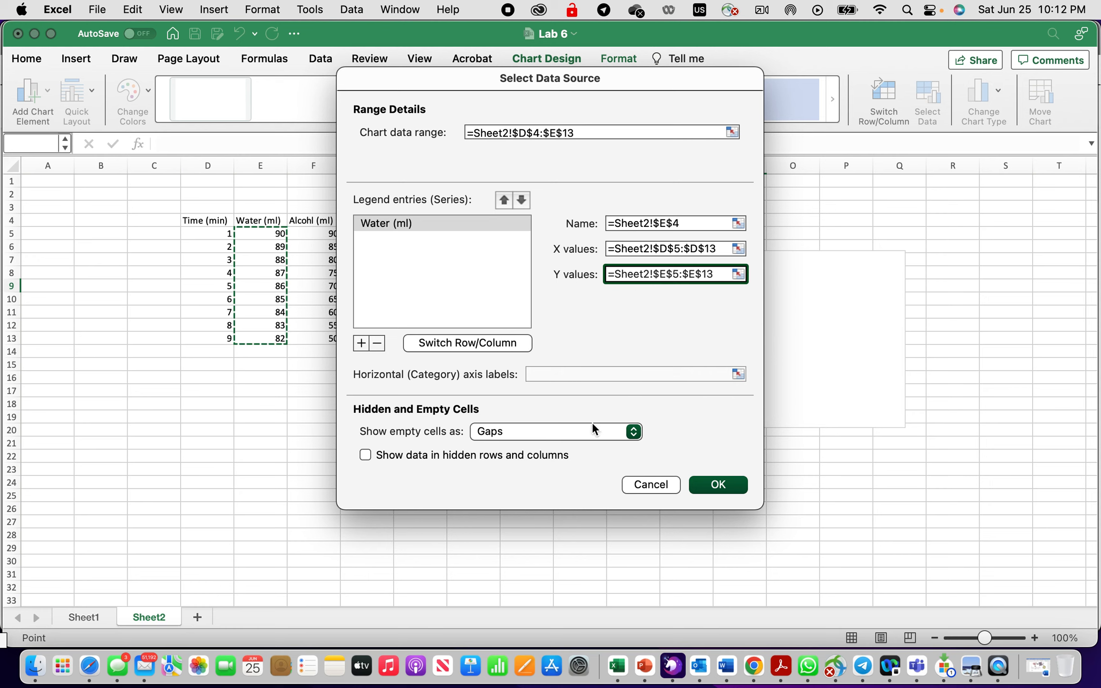
- Set empty cells to connect data points with line, and add an empty second series to the chart
click(509, 427)
click(508, 468)
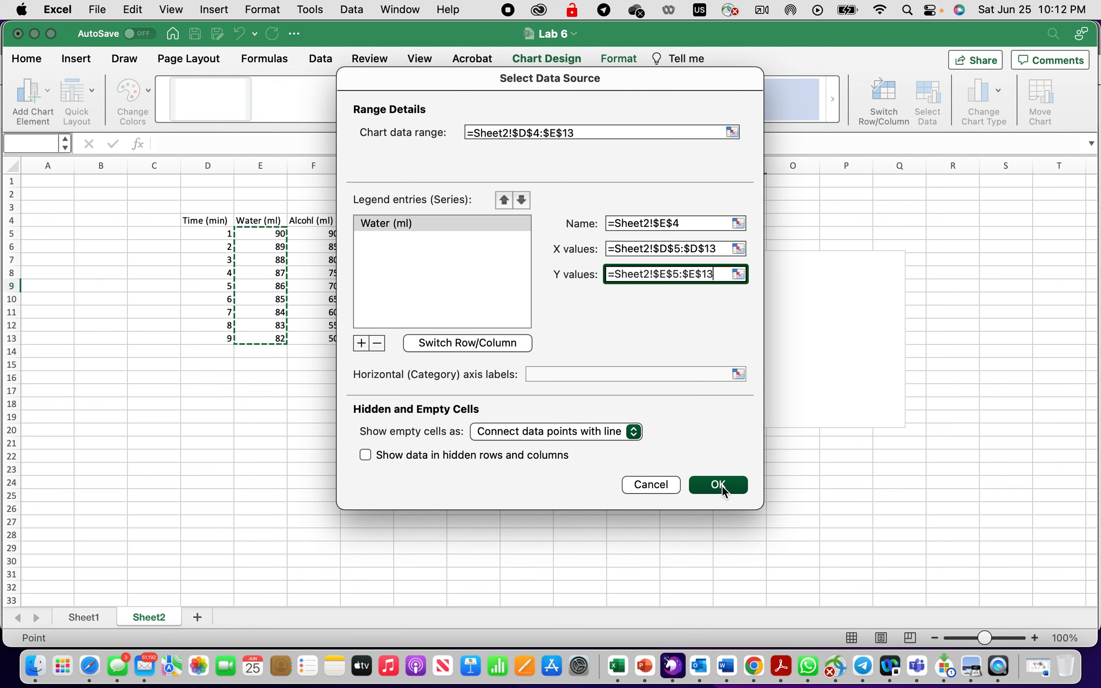
click(362, 342)
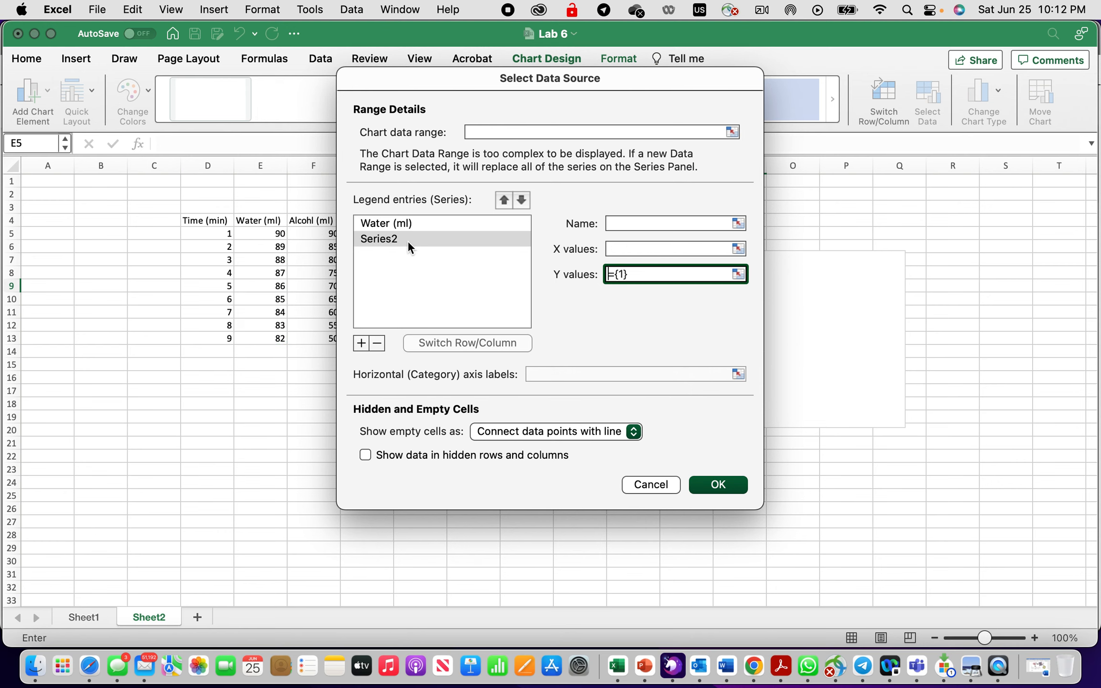
click(445, 224)
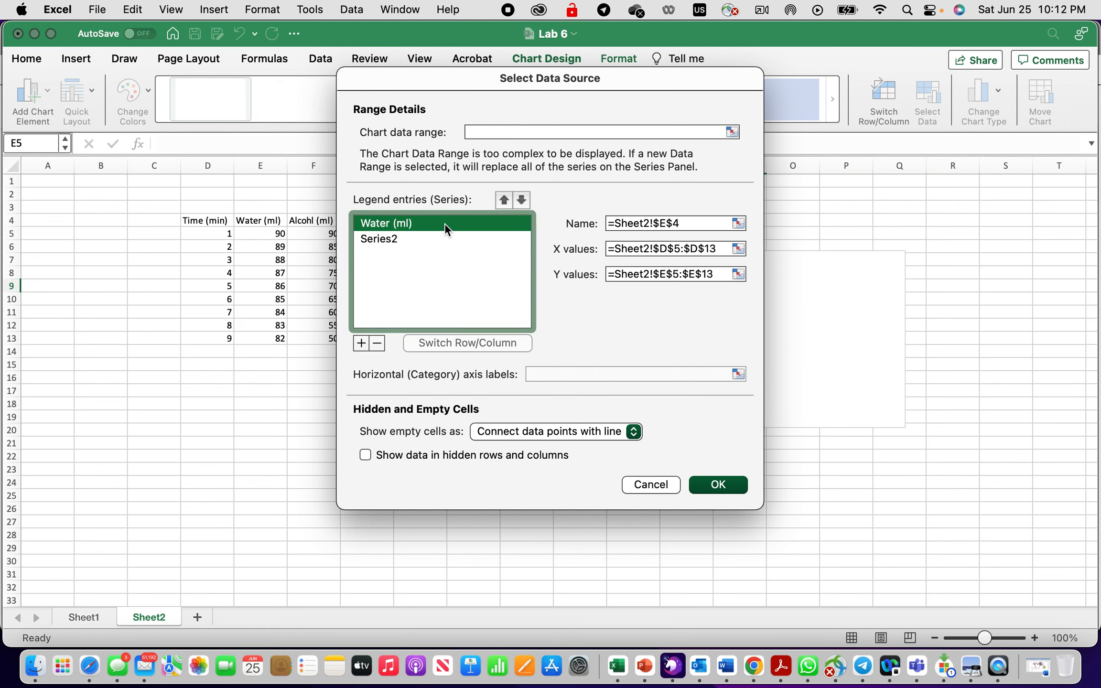
click(722, 484)
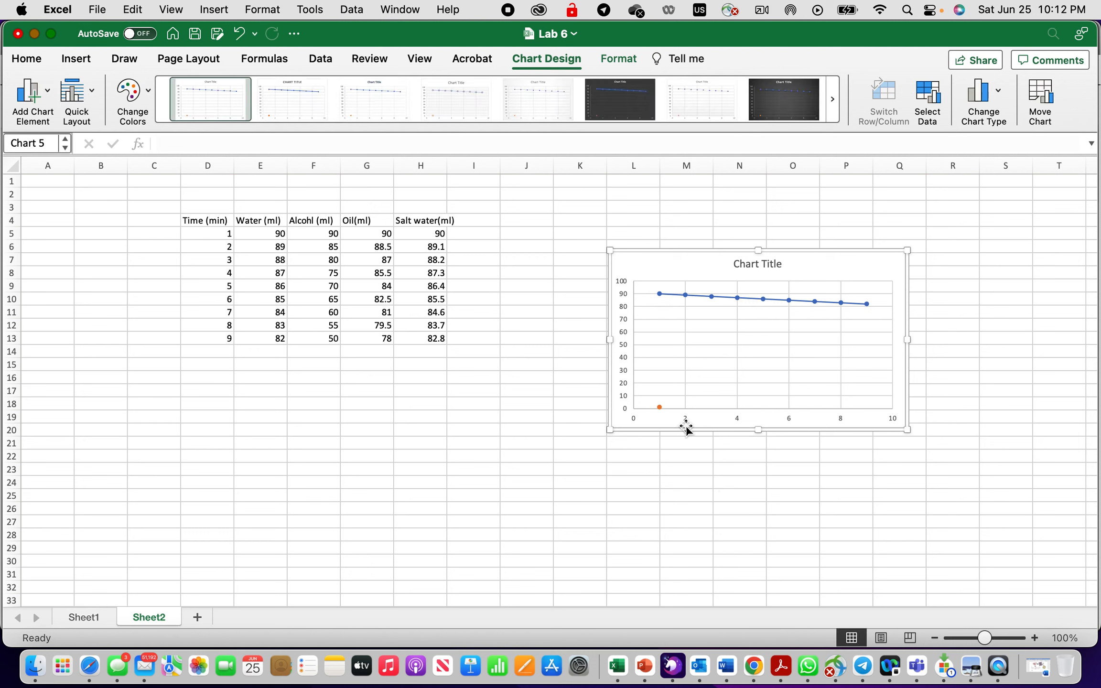
- Reopen the chart's data source, select Series2 and set the chart data range to the Alcohl values in F5:F13
click(930, 93)
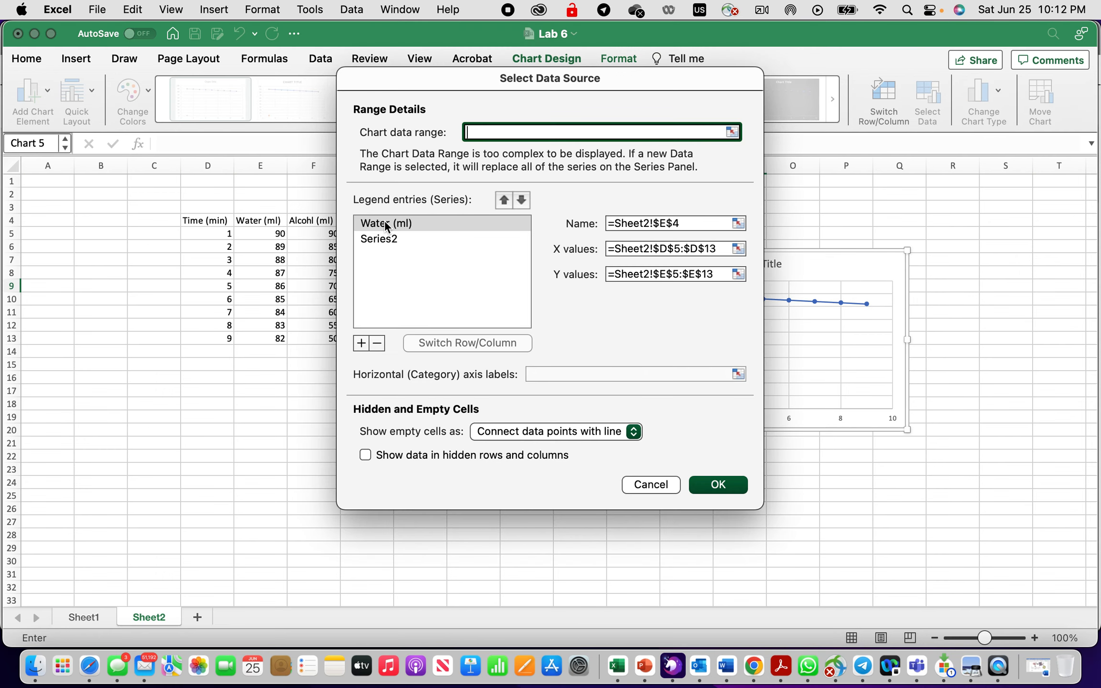
click(378, 239)
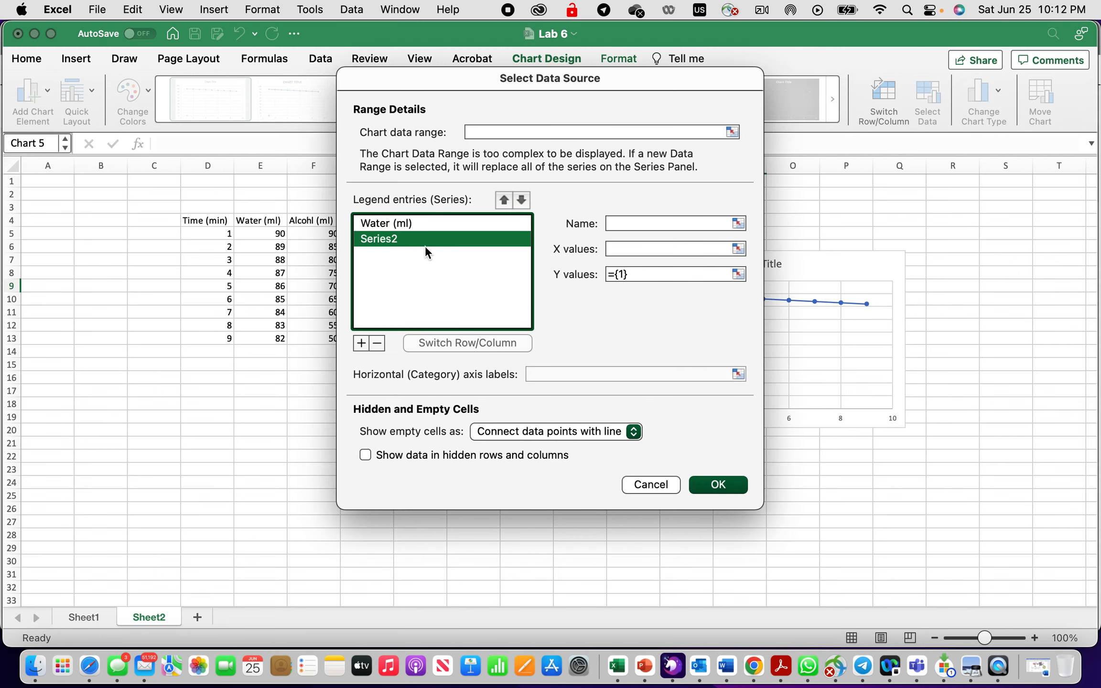
drag(457, 97, 630, 113)
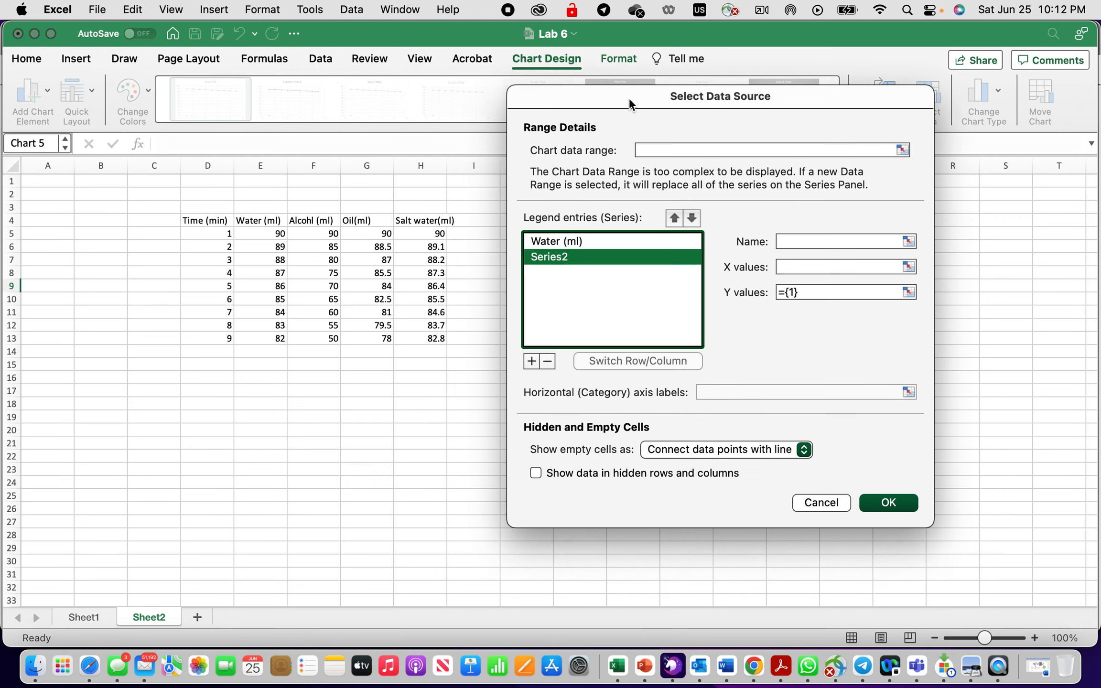
click(905, 148)
drag(306, 234, 316, 334)
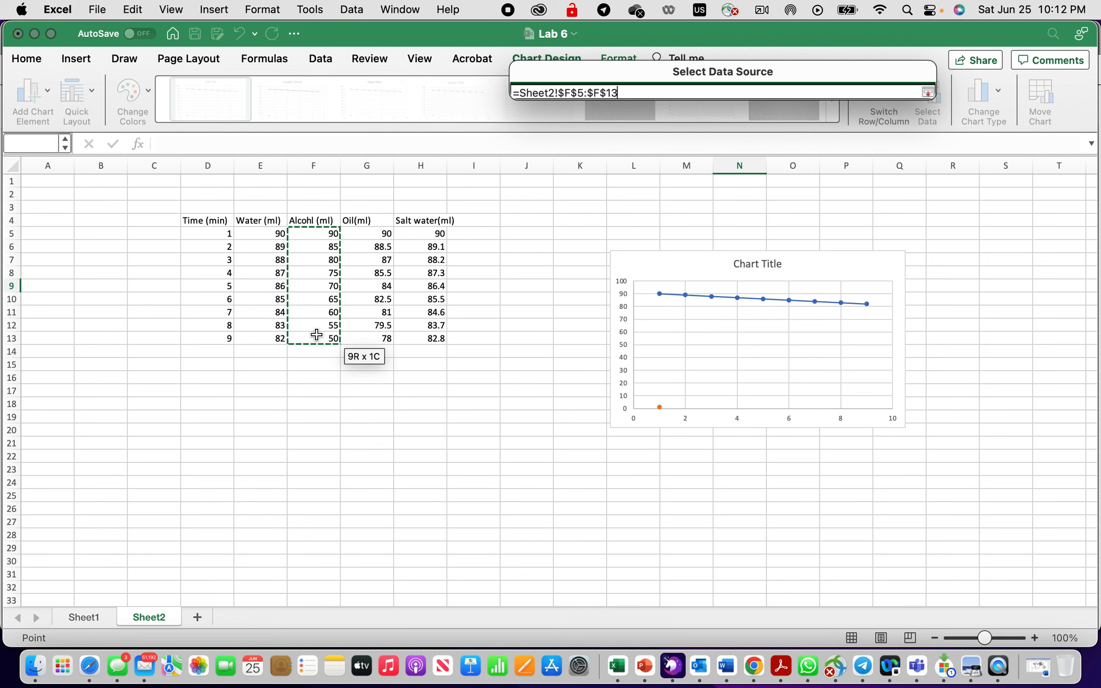
click(928, 92)
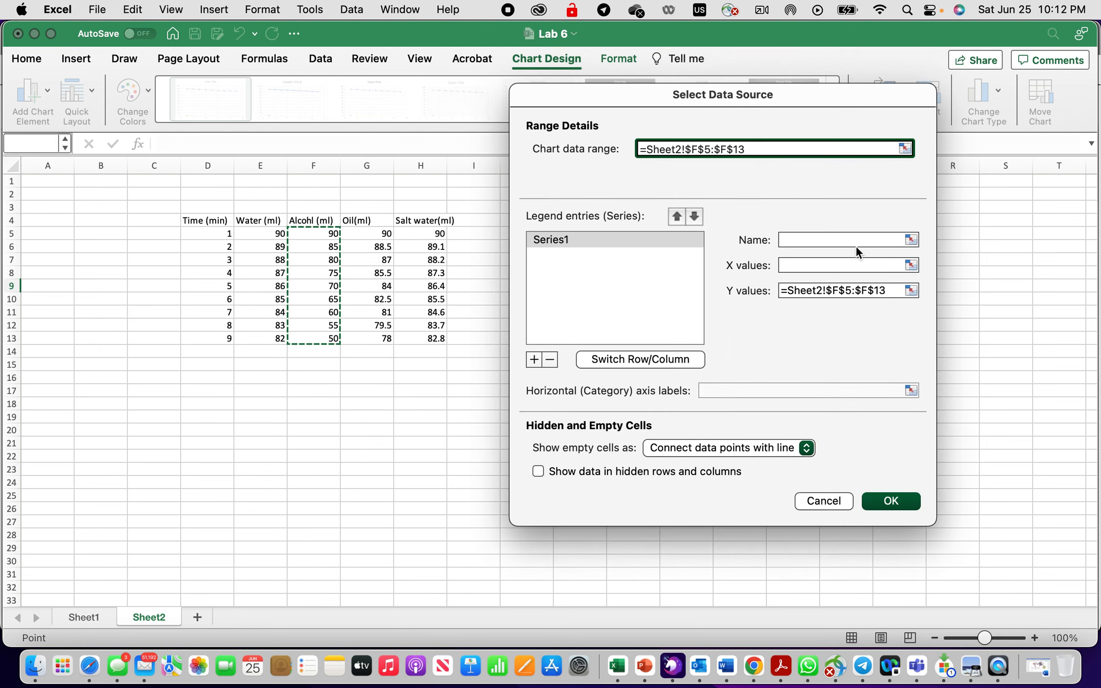
- Name the series from the Alcohl (ml) header in cell F4
click(912, 239)
click(314, 221)
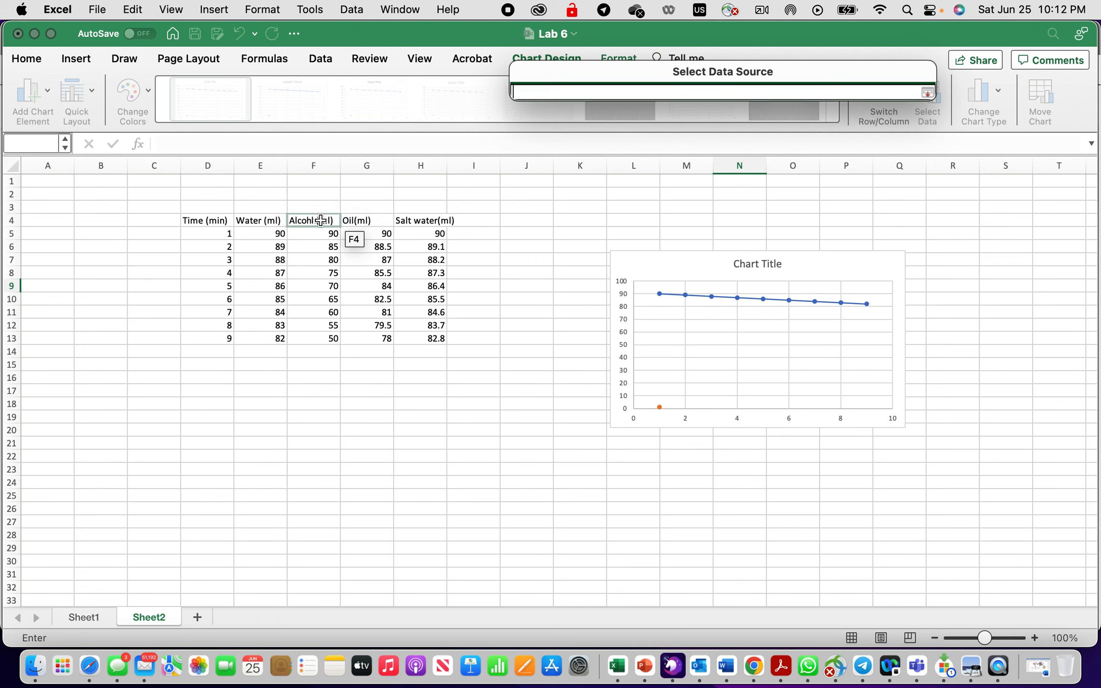
click(927, 92)
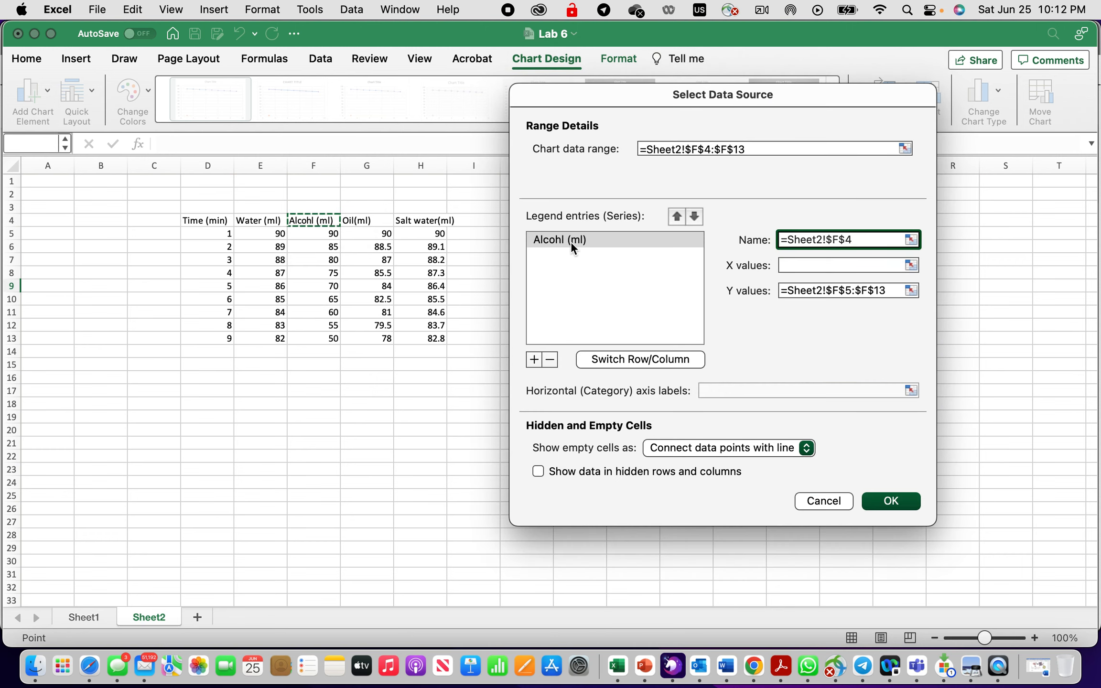
- Set the Alcohl series' X values to the times in D5:D13 and its Y values to F5:F13
click(911, 265)
drag(223, 233, 217, 338)
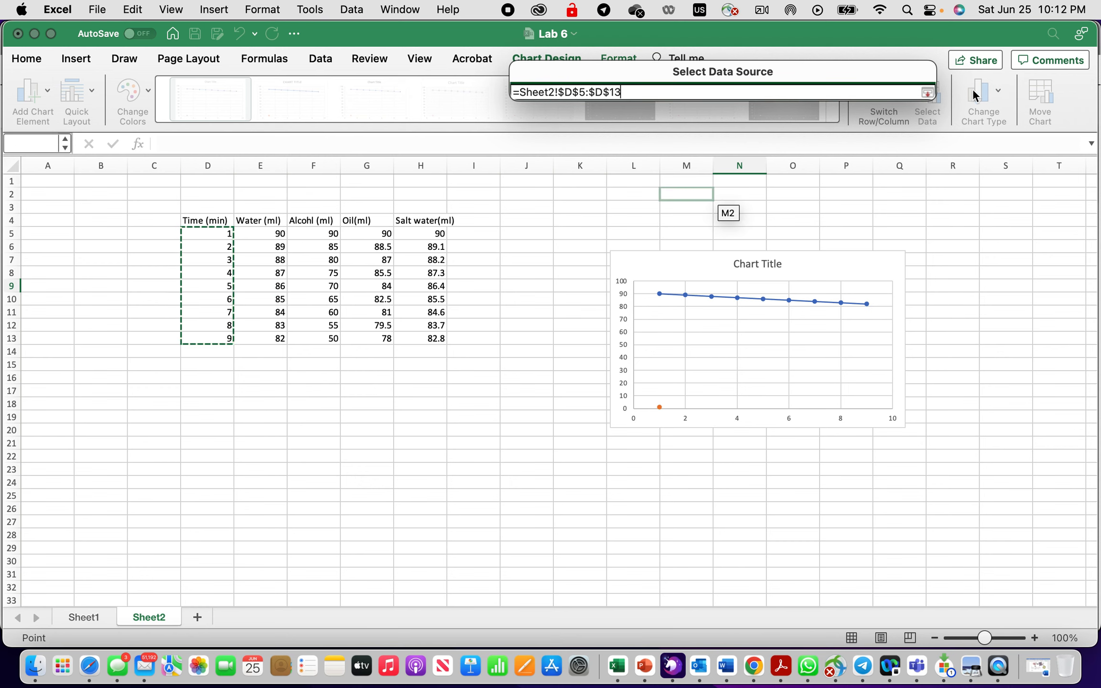
click(926, 91)
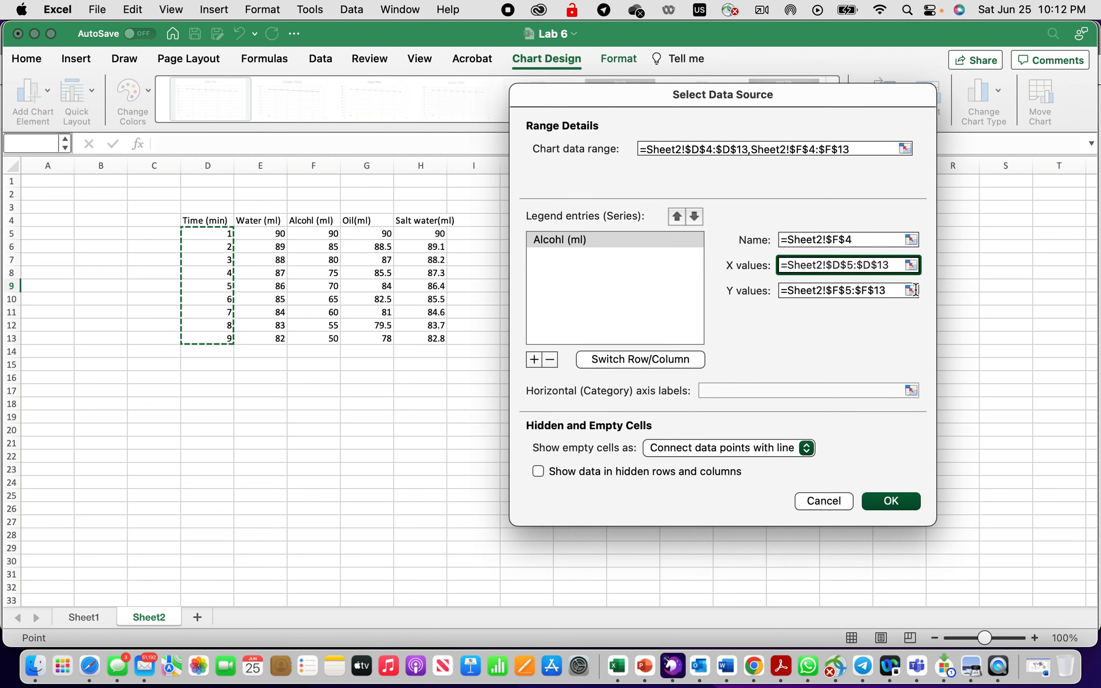
click(911, 290)
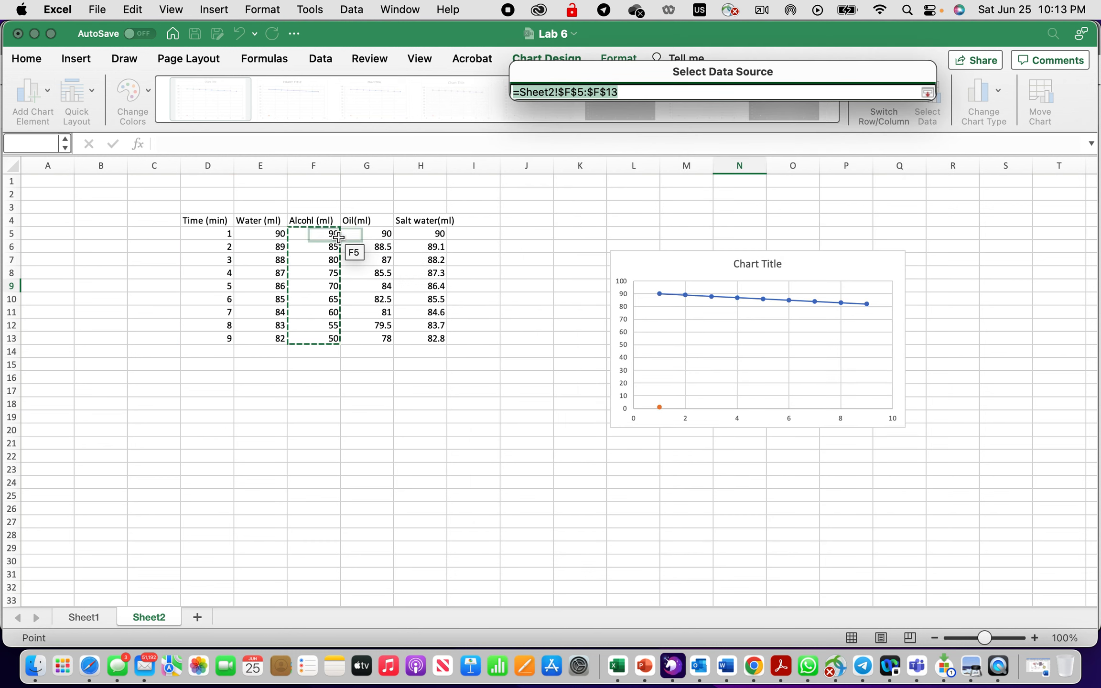
drag(324, 233, 327, 338)
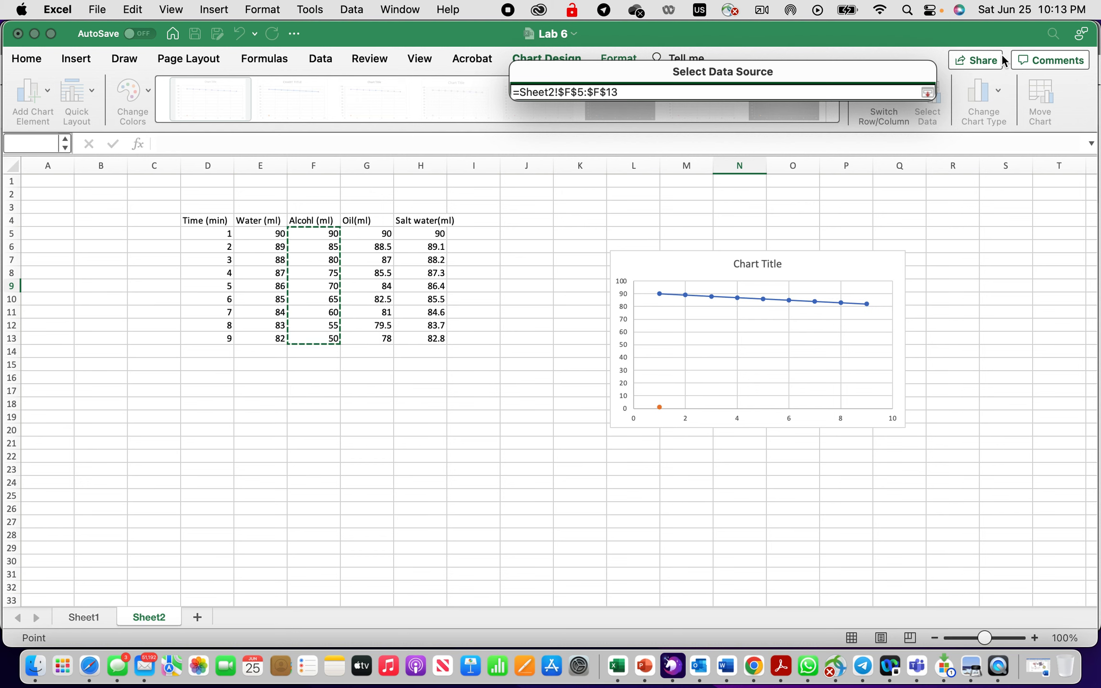
click(928, 92)
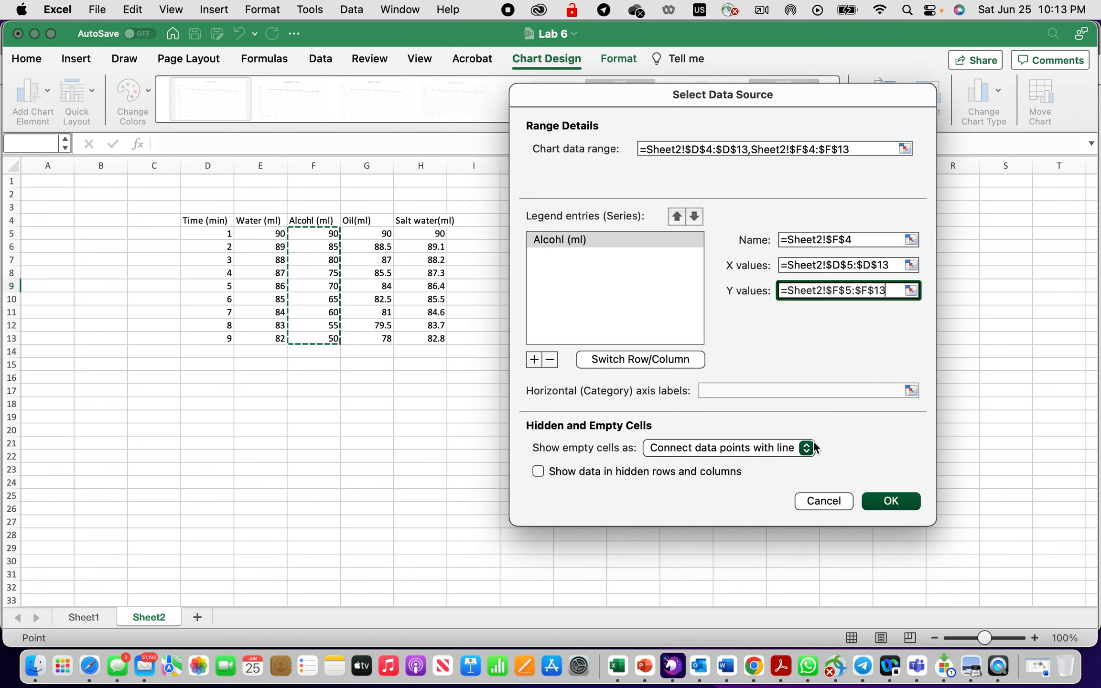
- Keep empty cells set to connect data points with line and apply the chart's data source settings
click(780, 447)
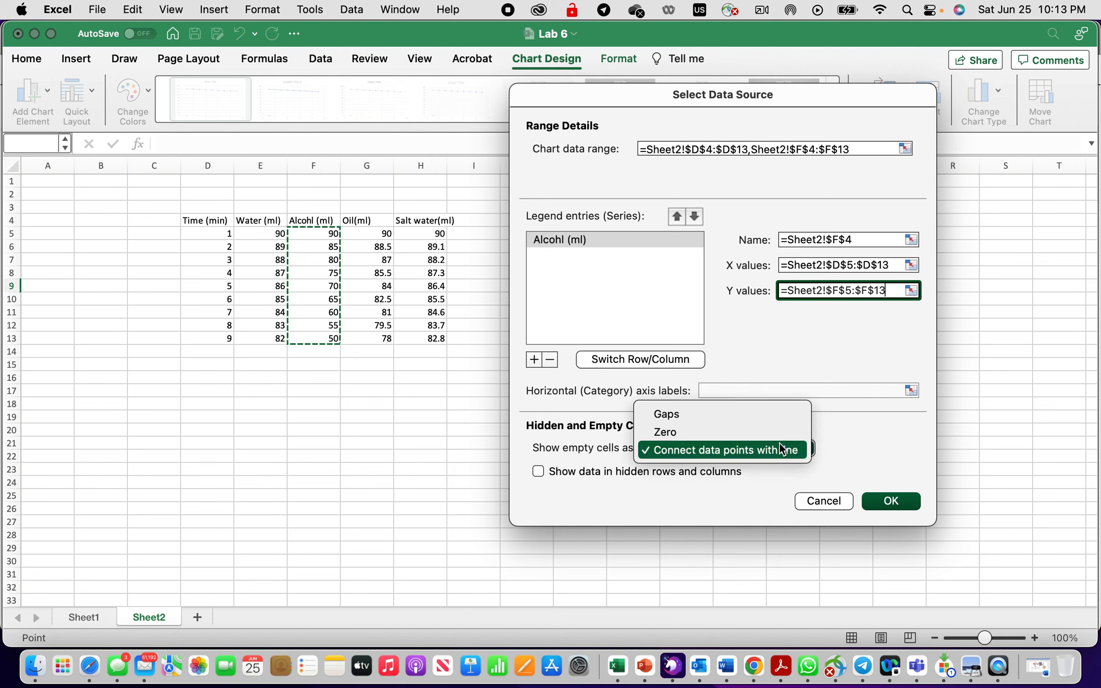
click(777, 445)
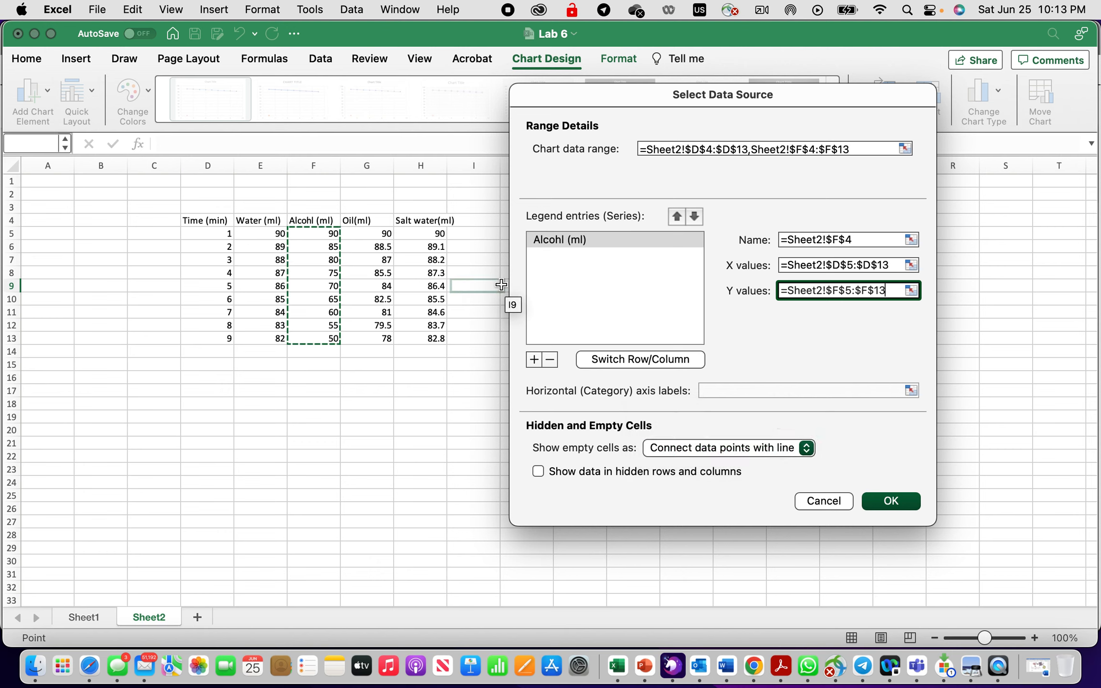
click(557, 273)
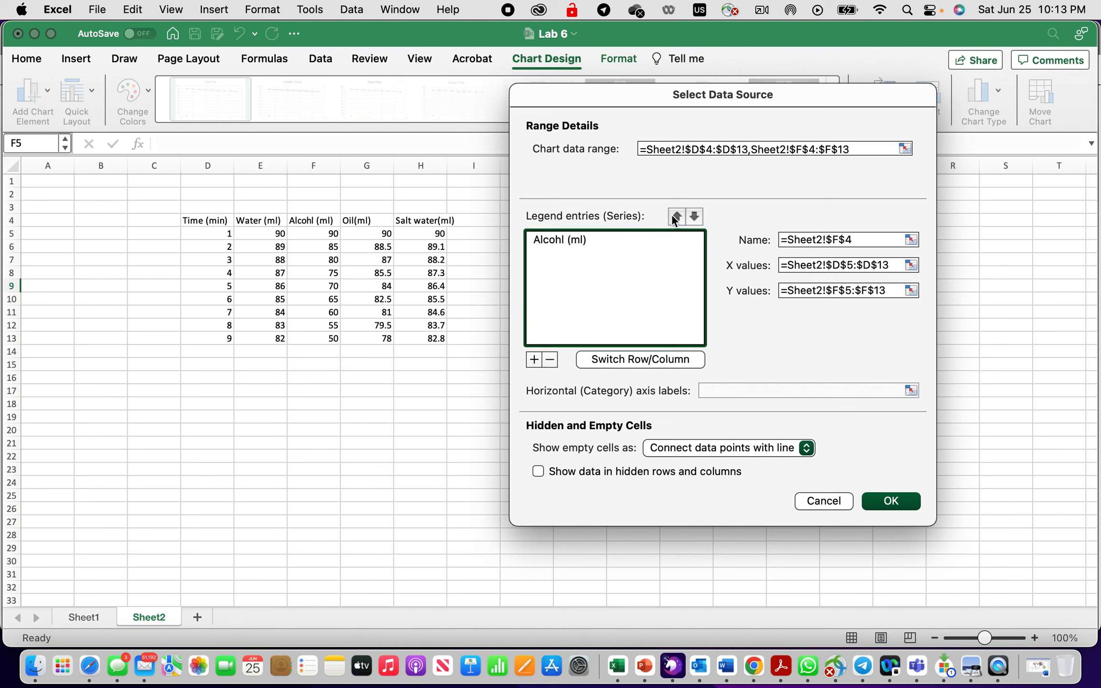
click(573, 241)
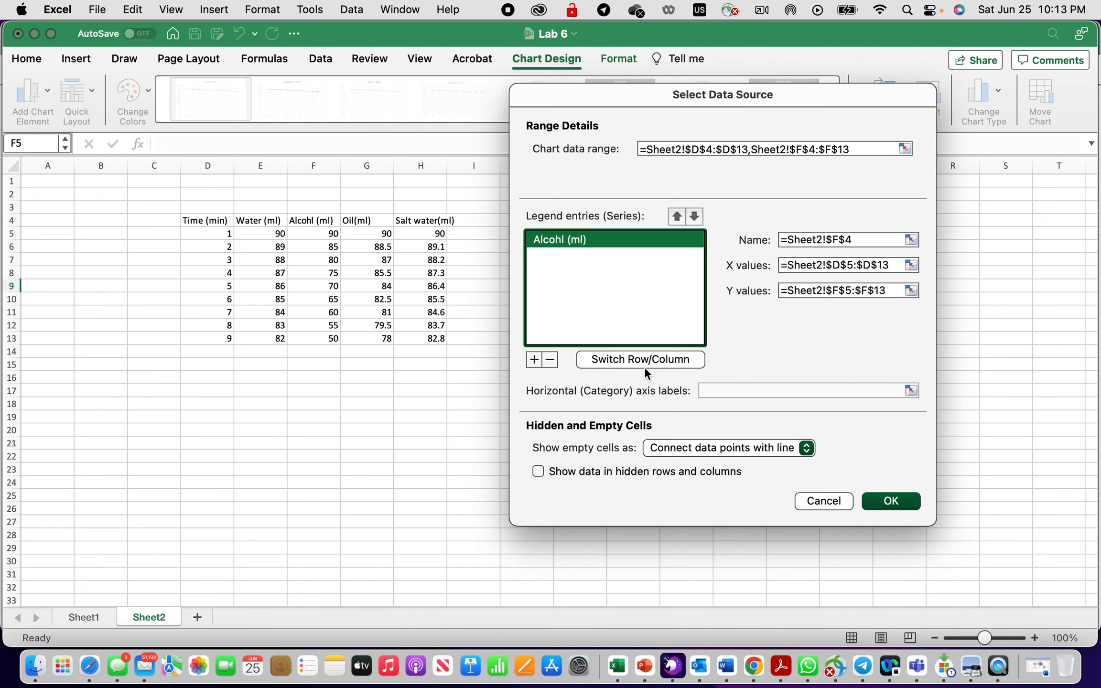
click(865, 503)
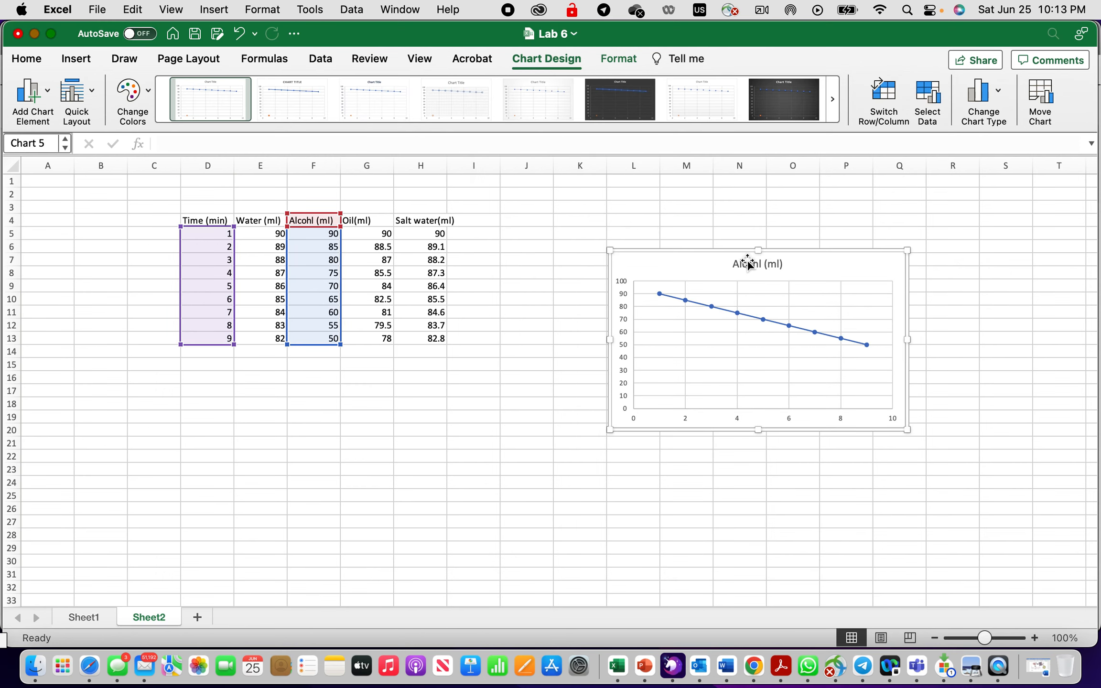
- Move the Alcohl chart up so that it spans about rows 2 to 14, beside the data table
drag(736, 251, 722, 213)
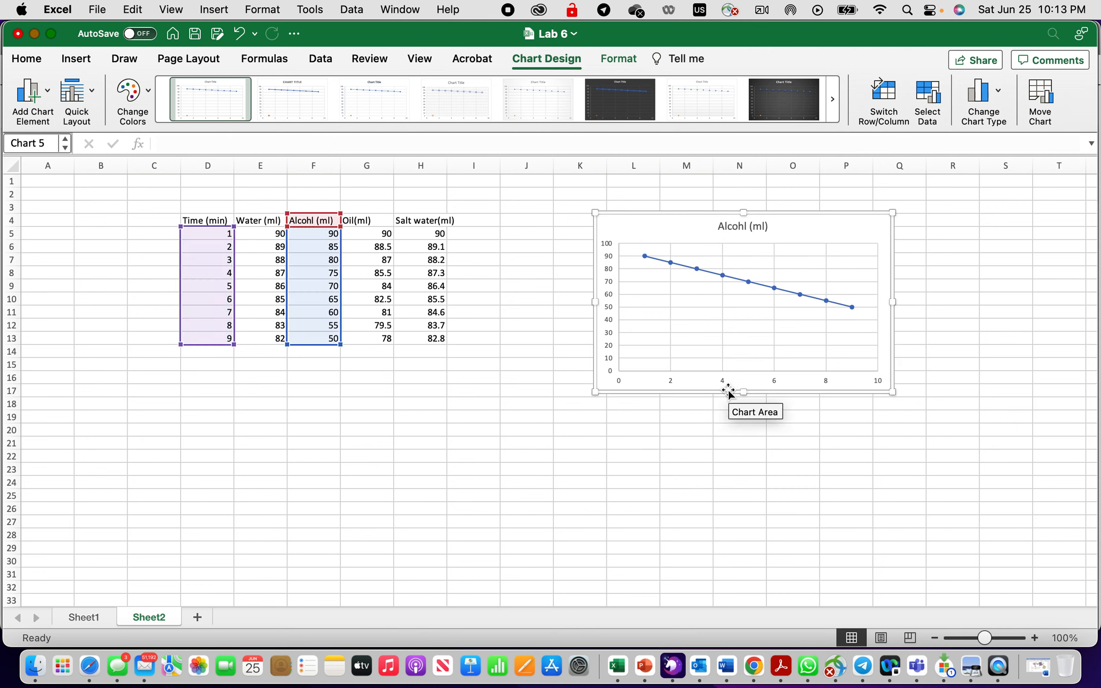
drag(729, 391, 728, 364)
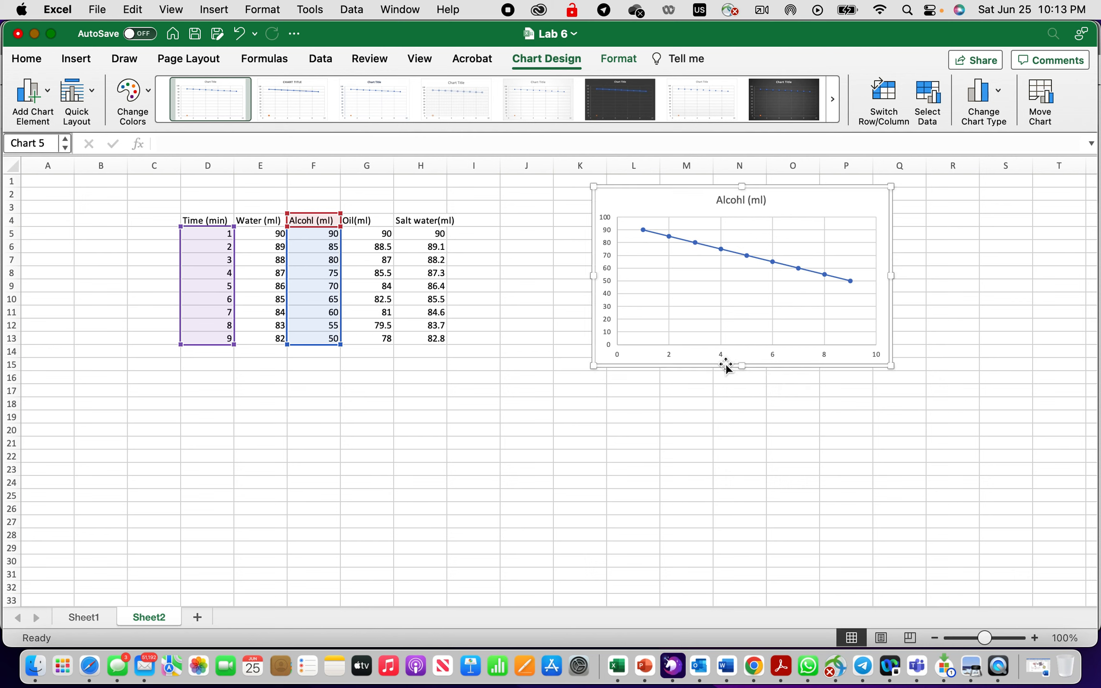
click(742, 417)
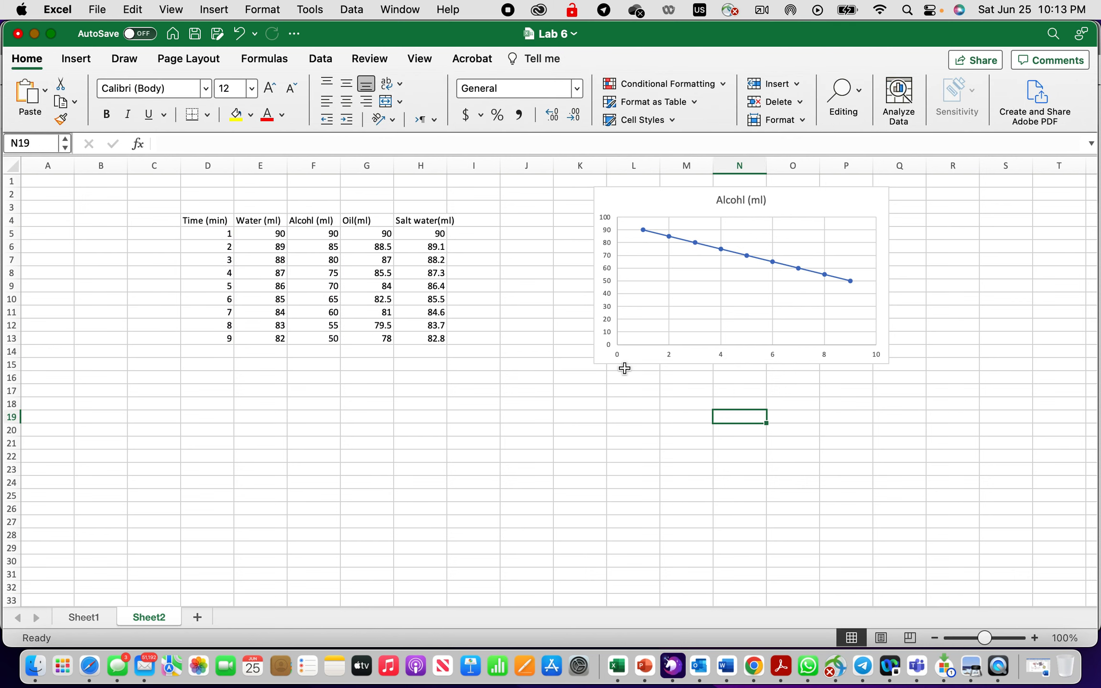
- Duplicate the Alcohl chart and place the copy directly below the original, starting at about row 17
click(626, 352)
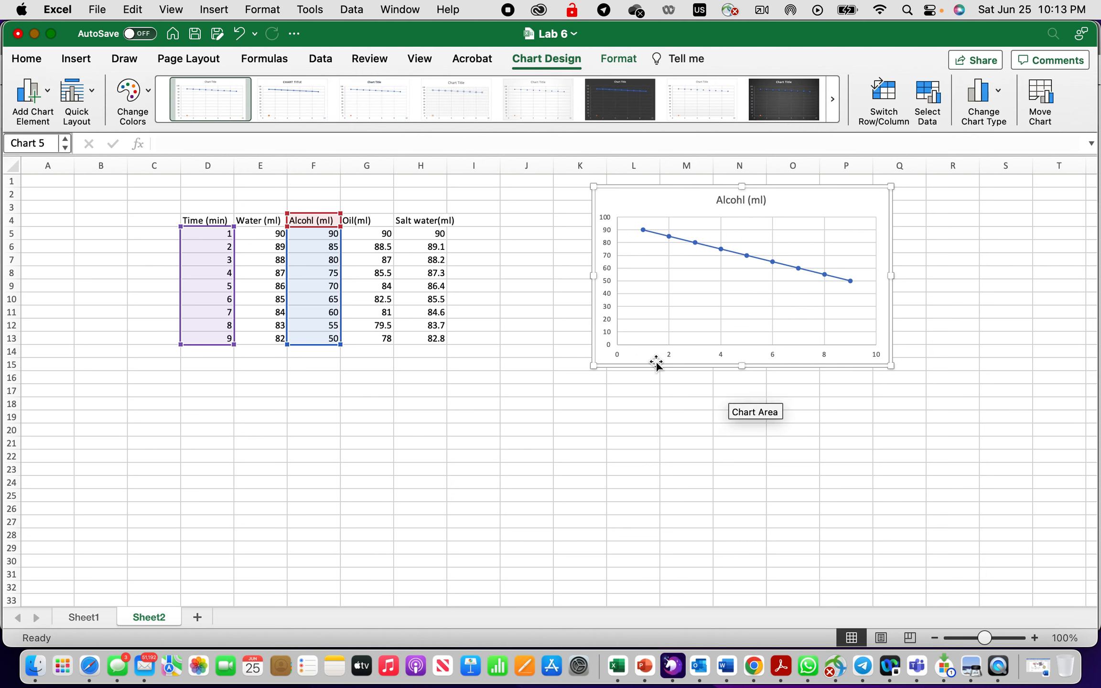
click(620, 398)
key(super+v)
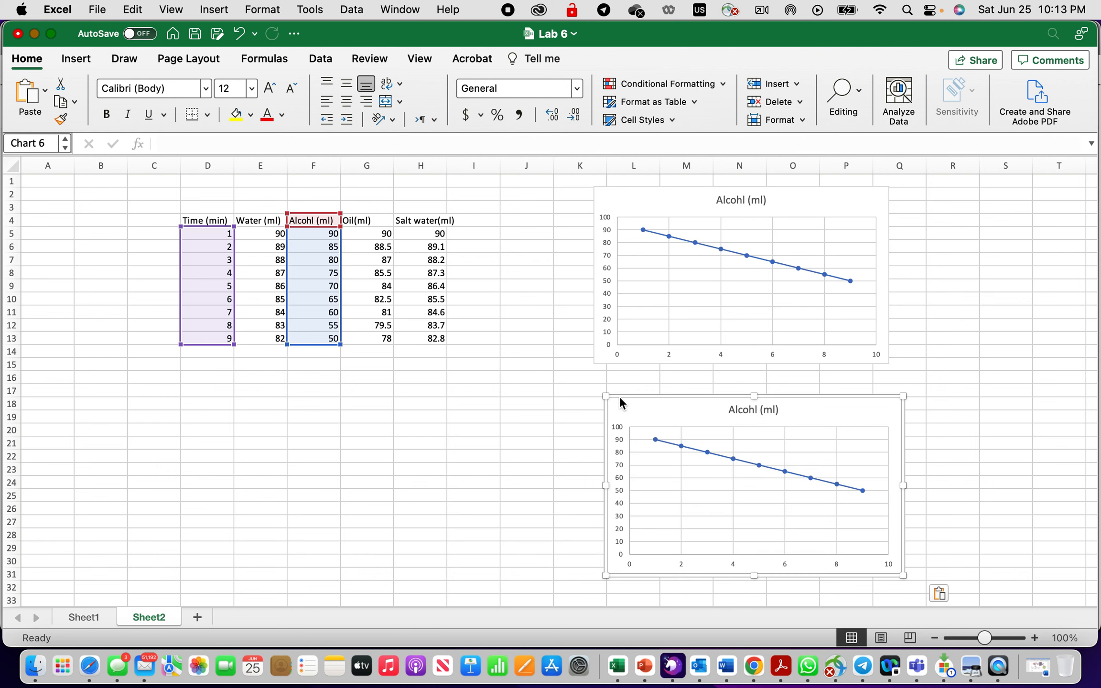
mouse_move(666, 395)
mouse_down()
mouse_move(640, 397)
mouse_move(652, 390)
mouse_up()
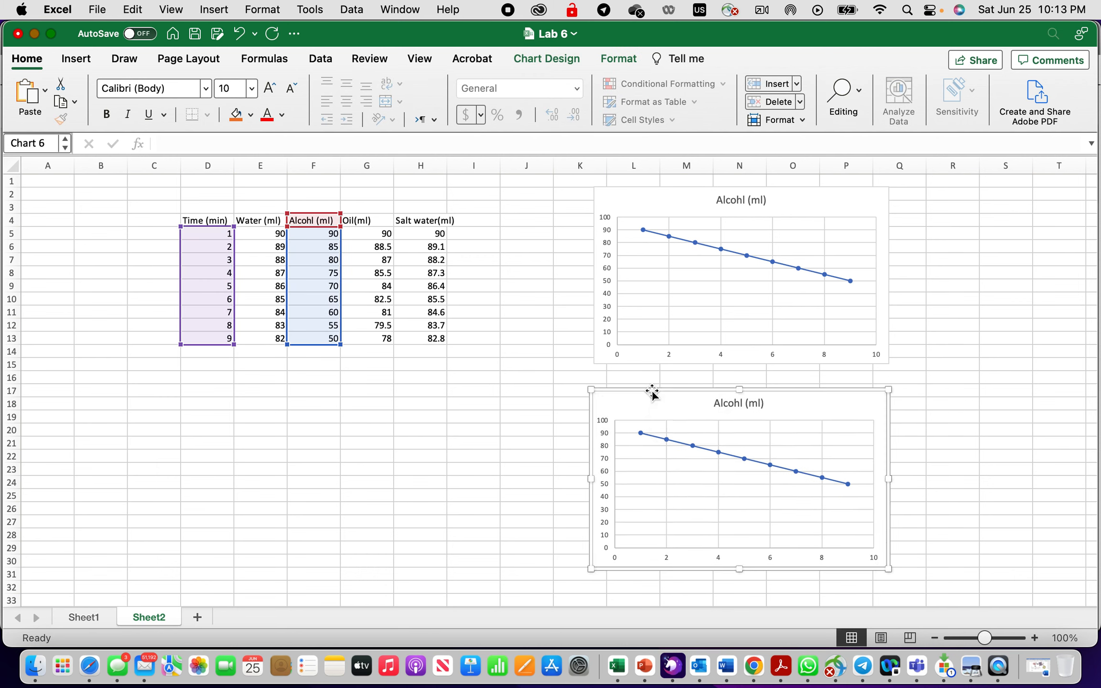
- Shift the copied chart's series values to the Water data in E5:E13 and its series name to the header in E4
click(711, 452)
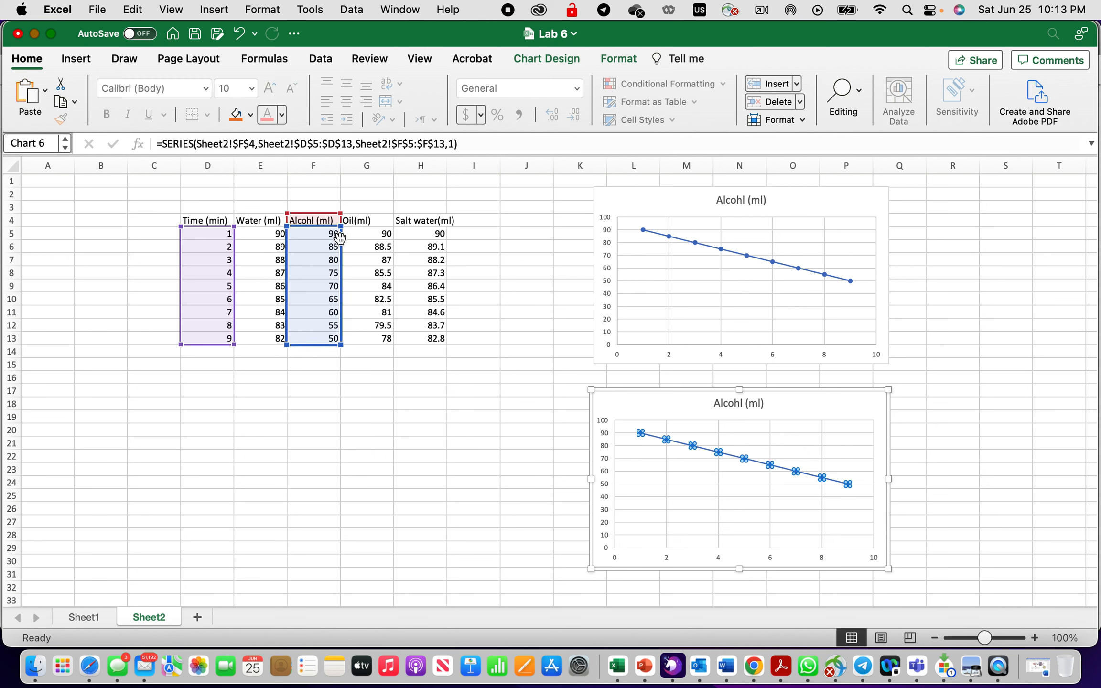
drag(340, 251, 279, 258)
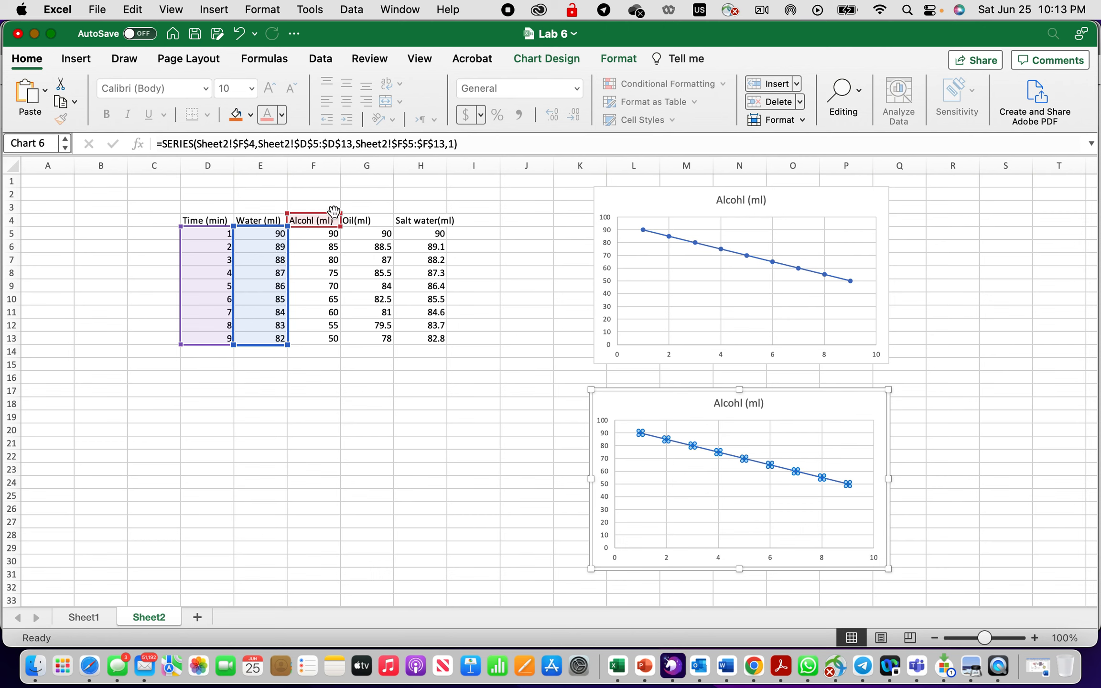
drag(320, 224, 268, 222)
click(414, 393)
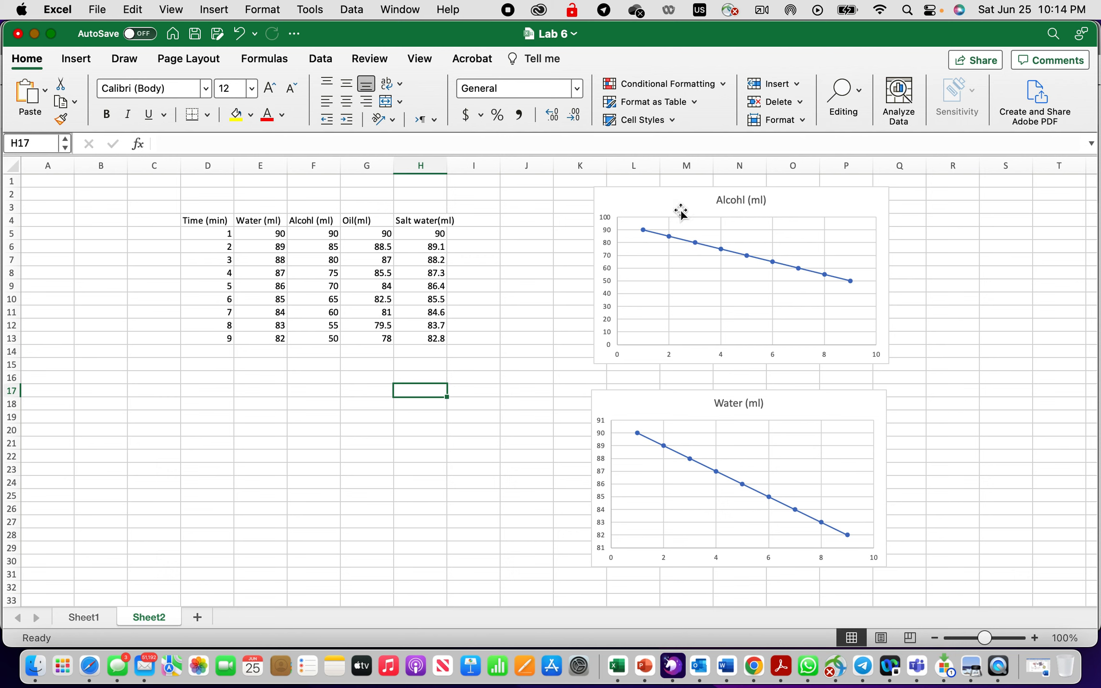
- Add a primary horizontal axis title to the Alcohl chart and set its text to "Time(min)"
click(695, 197)
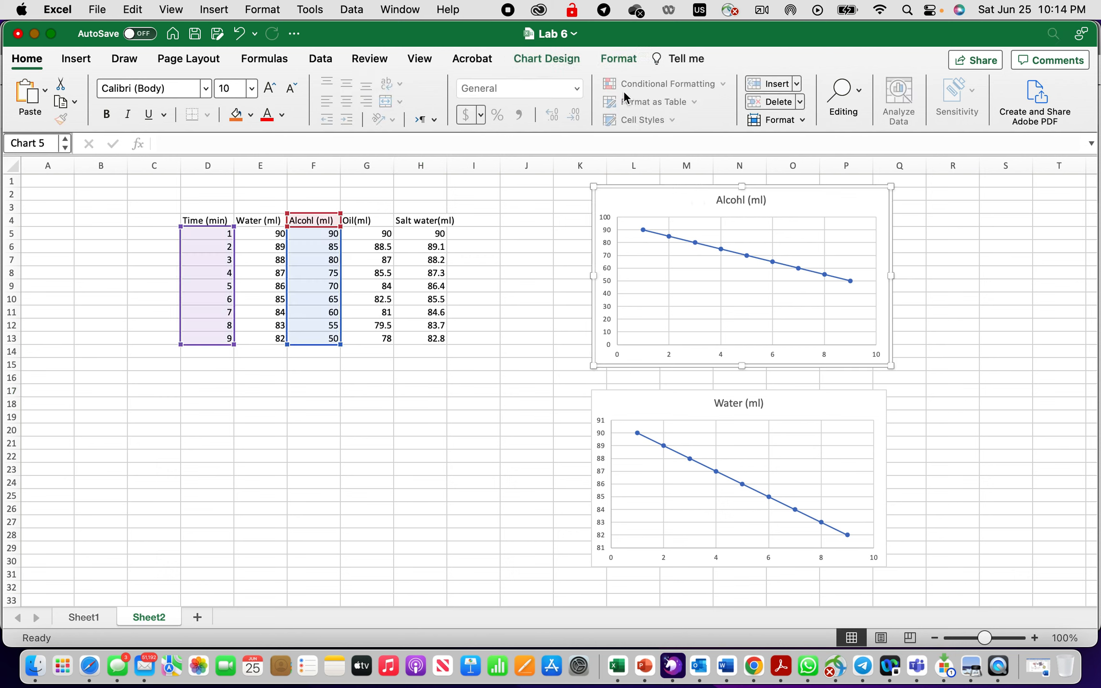
click(537, 60)
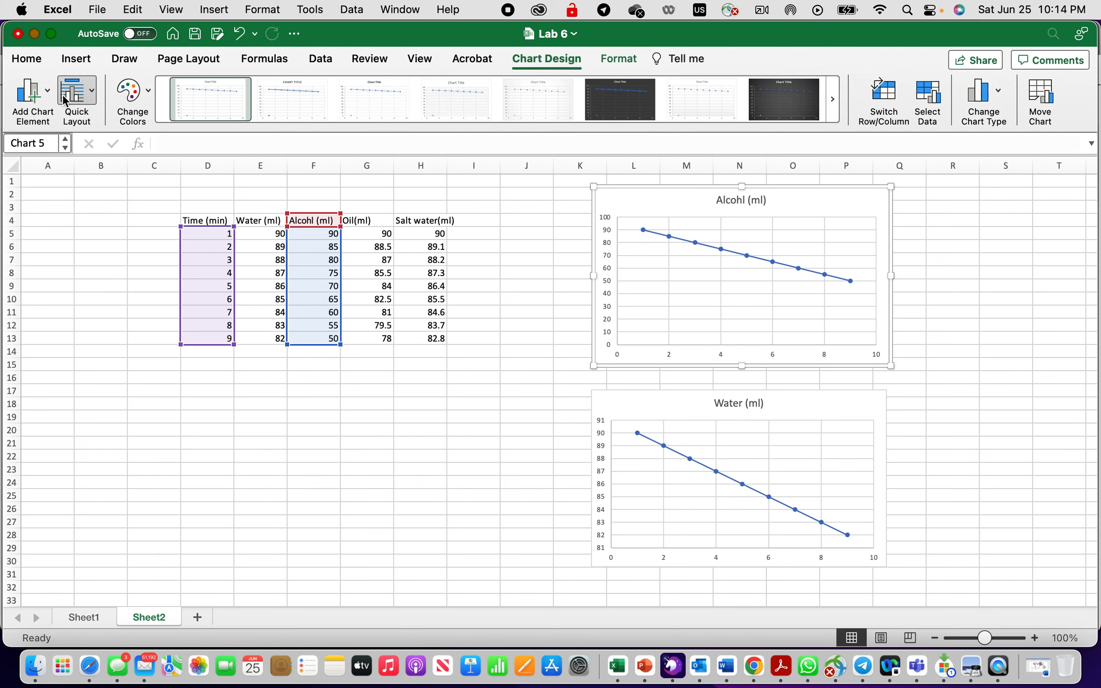
click(40, 94)
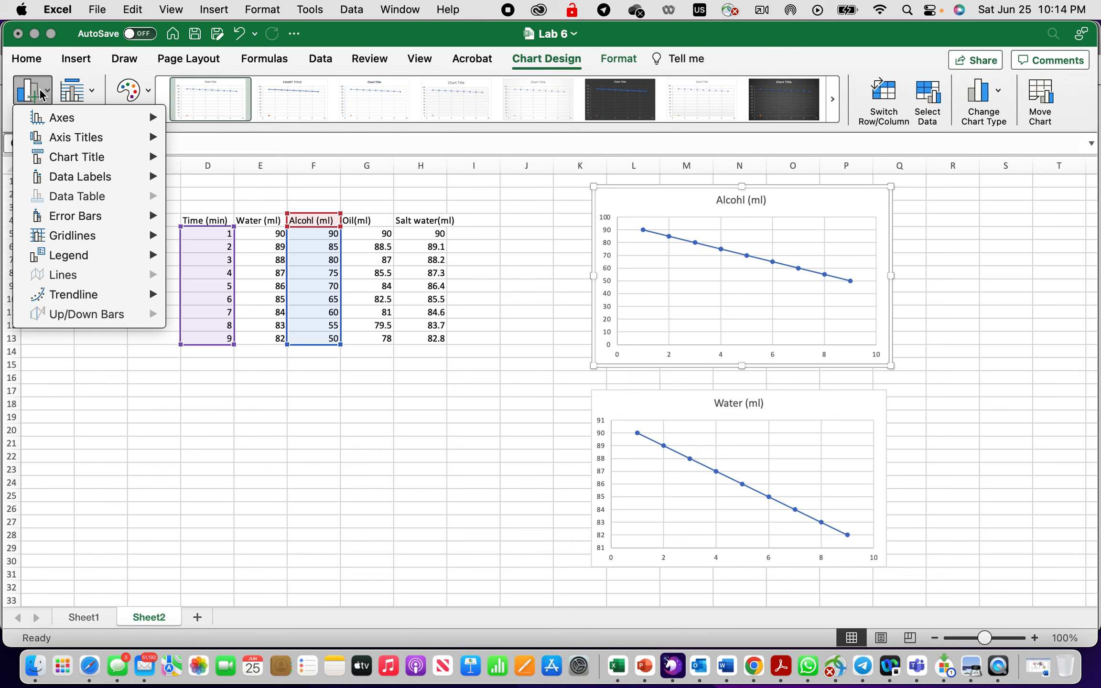
mouse_move(75, 138)
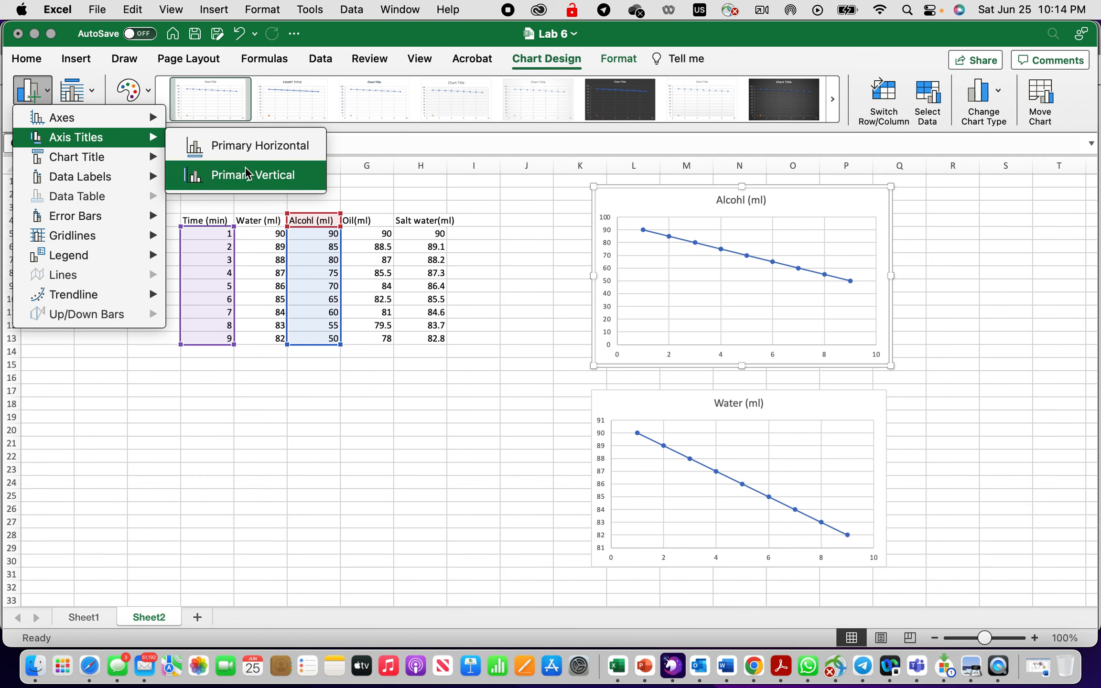
click(247, 154)
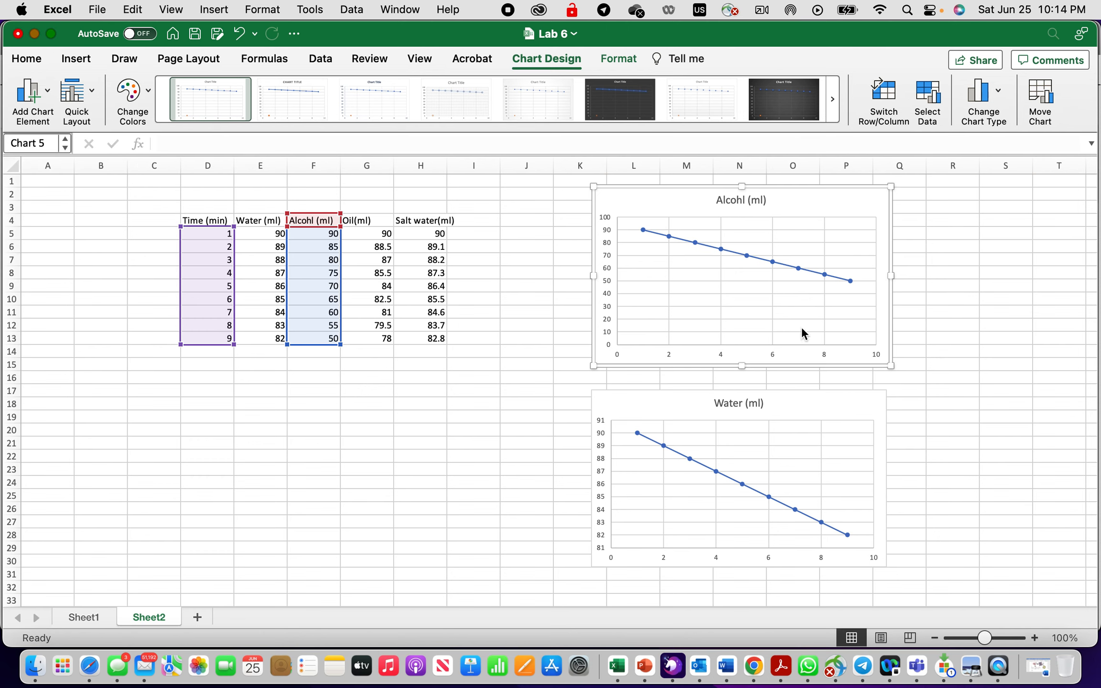
triple_click(753, 352)
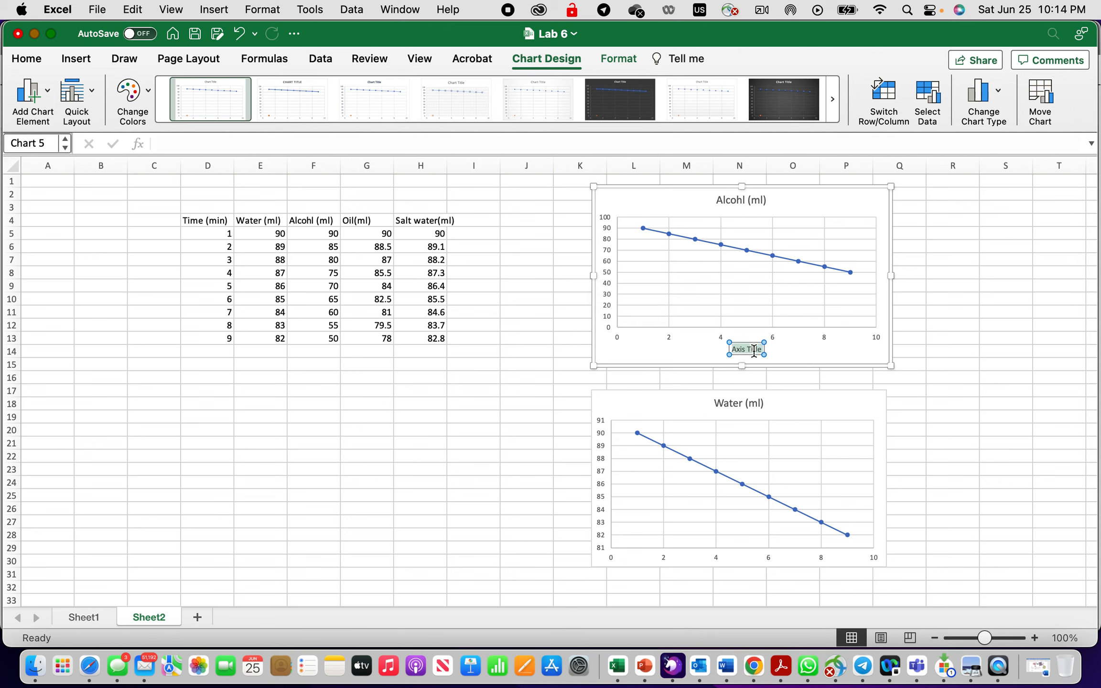
text(Time(min))
click(643, 351)
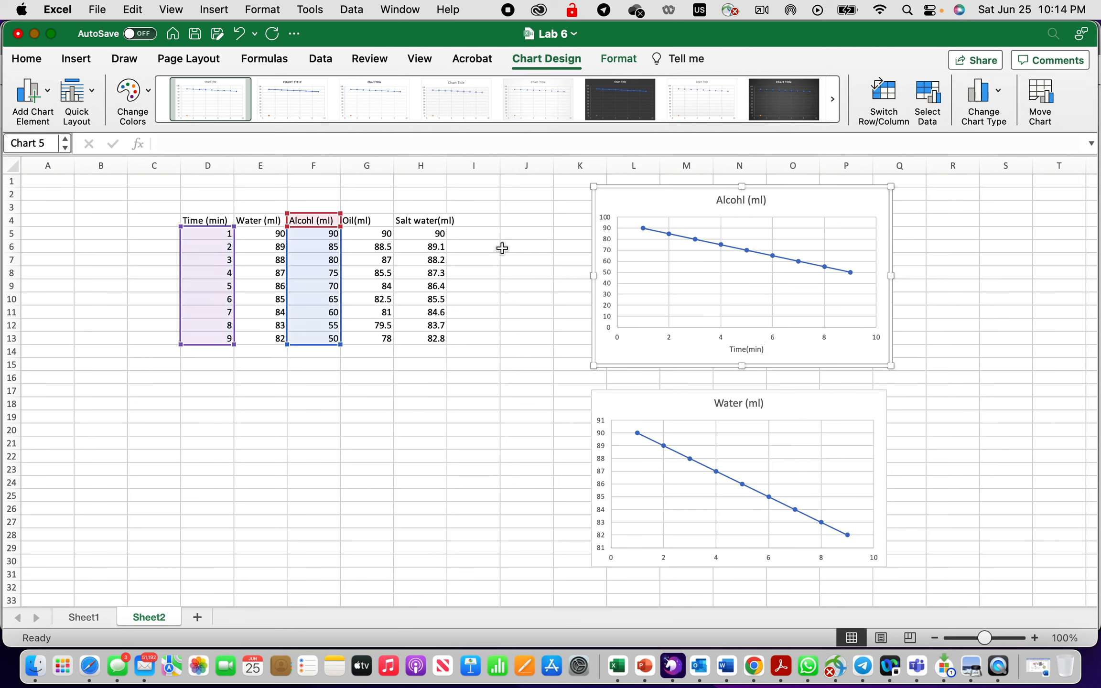
- Add a primary vertical axis title to the Alcohl chart and set its text to "Amount (ml)"
click(39, 100)
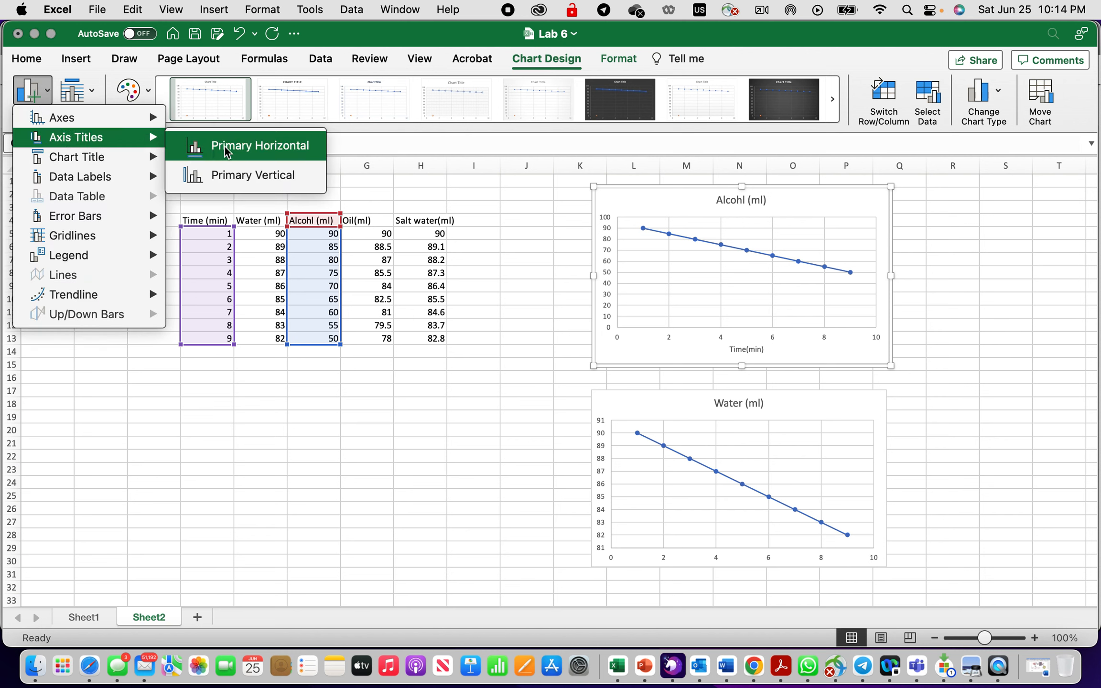
click(261, 174)
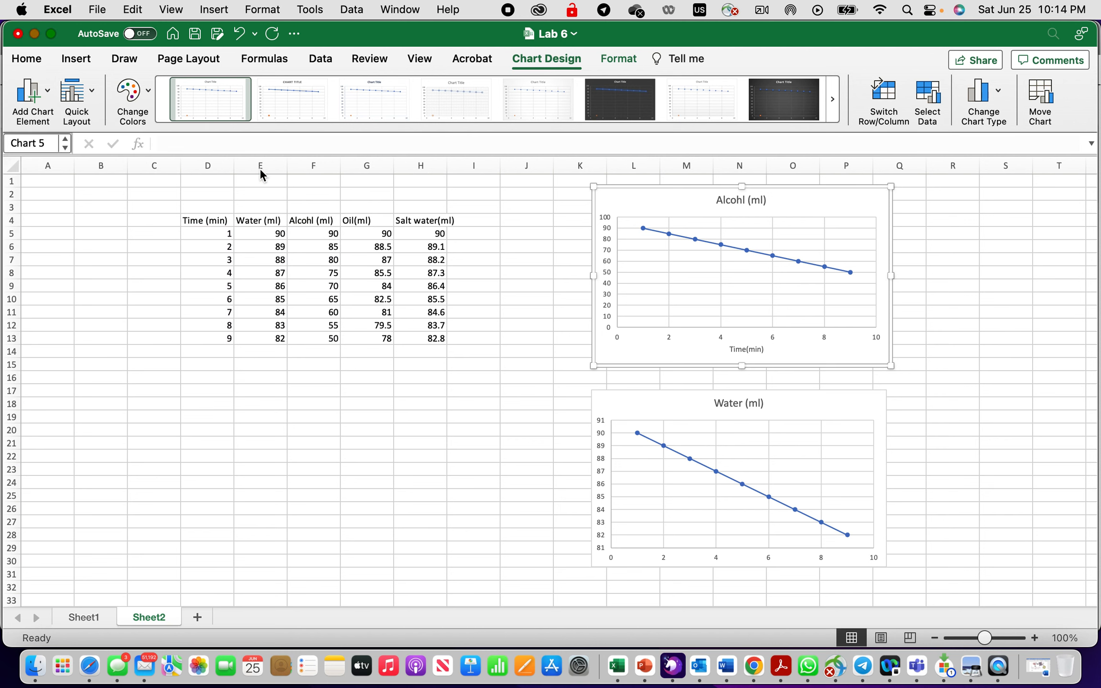
triple_click(610, 276)
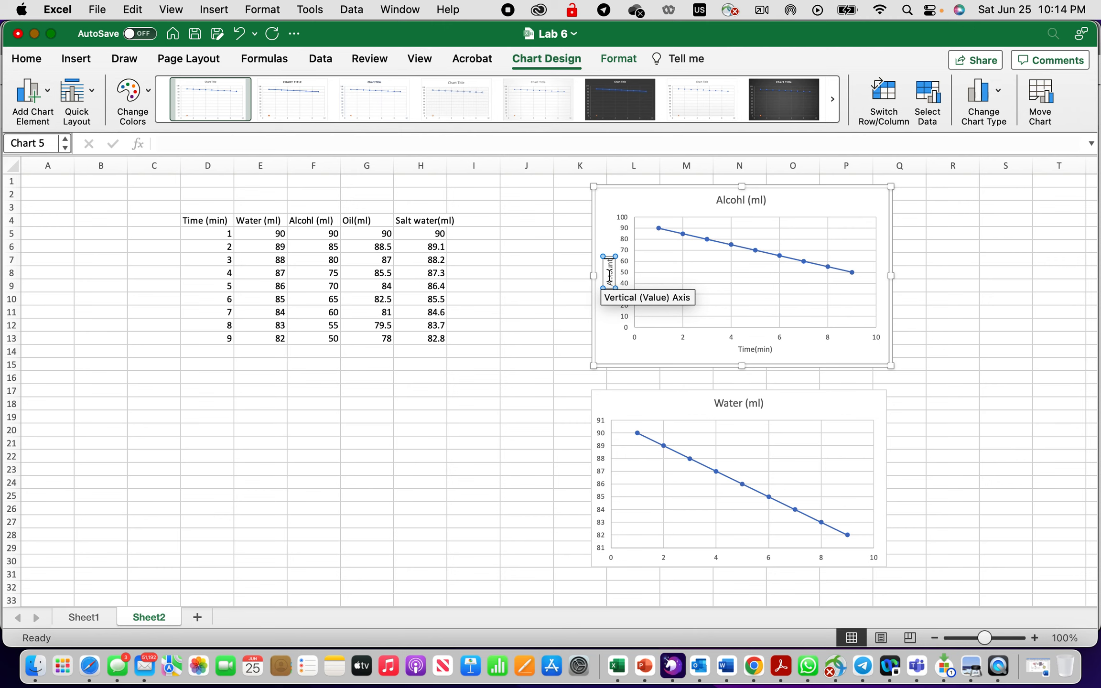
text(Amount (ml))
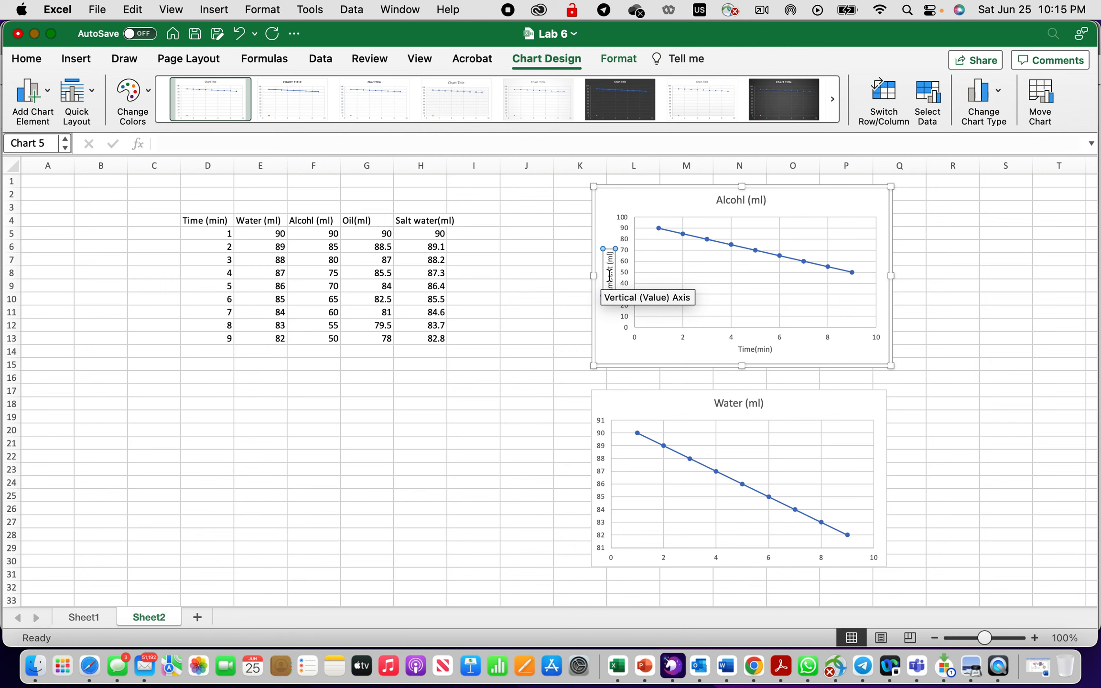
click(505, 460)
- Select the whole Alcohl chart and increase its text size to 11
click(630, 353)
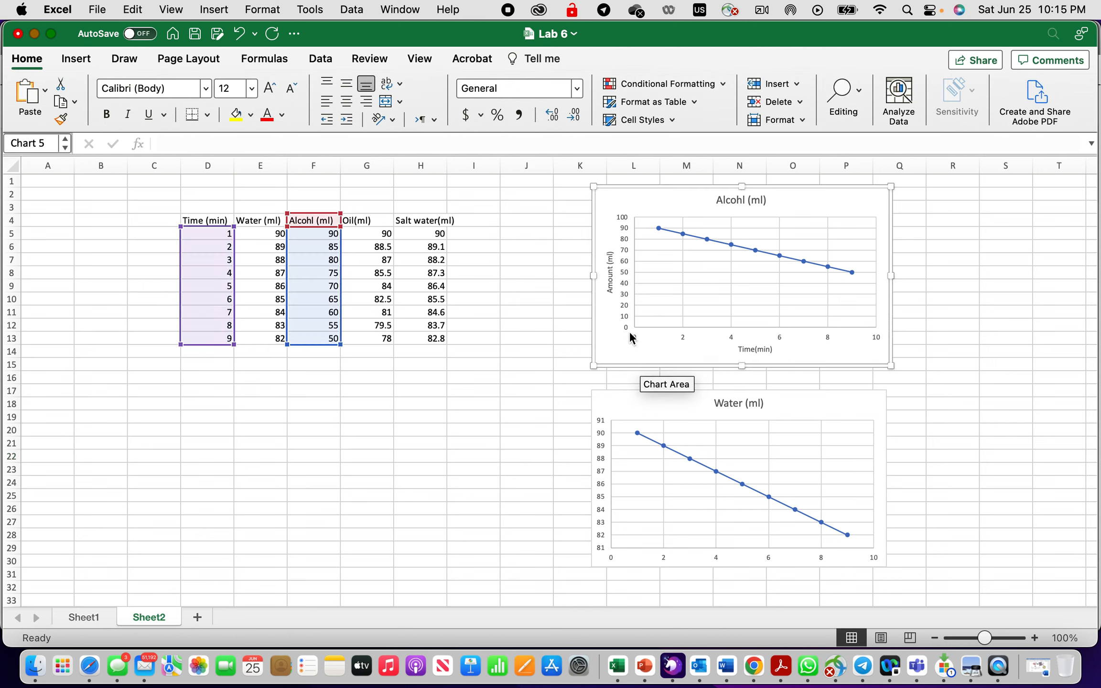
click(535, 416)
click(604, 358)
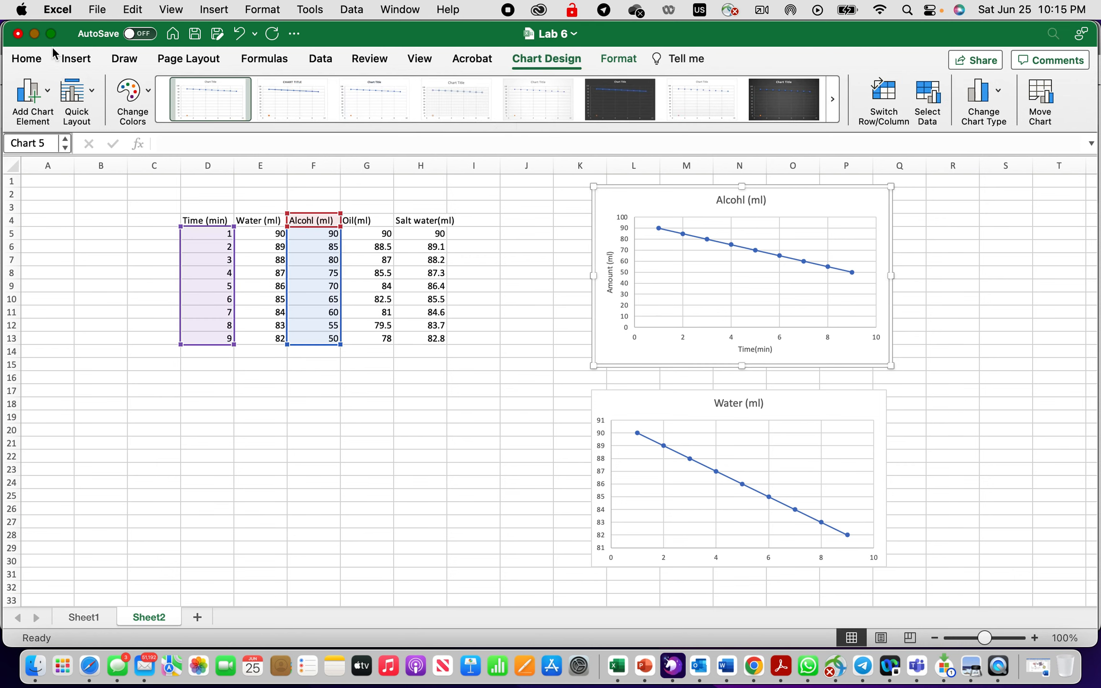
click(27, 58)
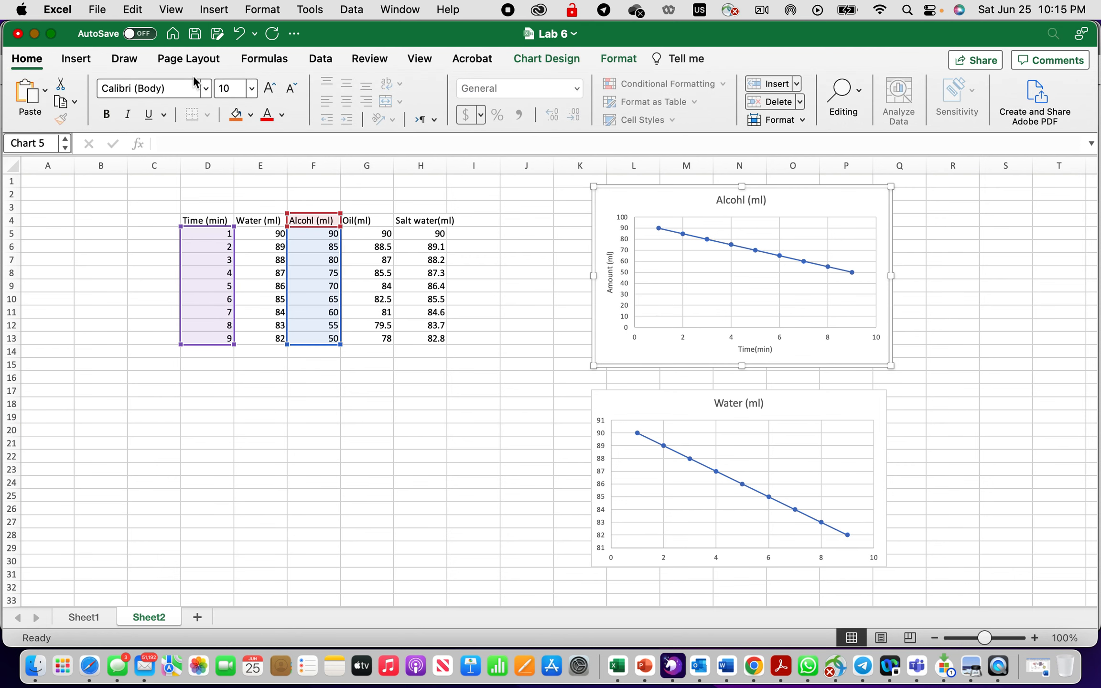
click(267, 90)
click(267, 89)
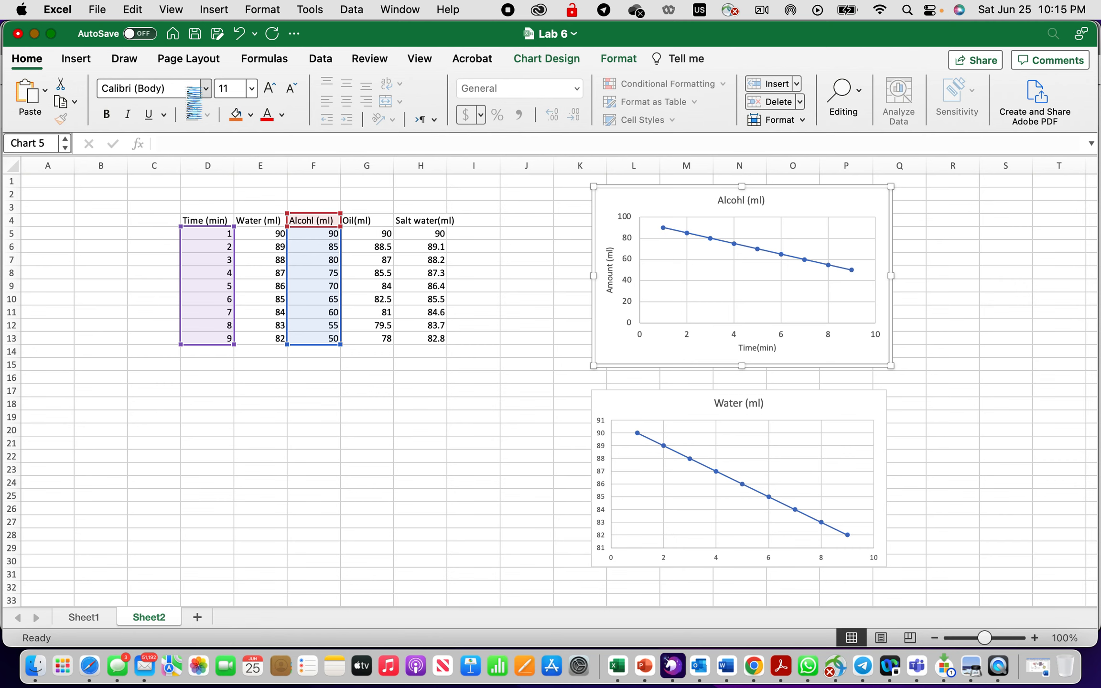
- Change the font of all text in the Alcohl chart to Times
click(198, 90)
click(199, 91)
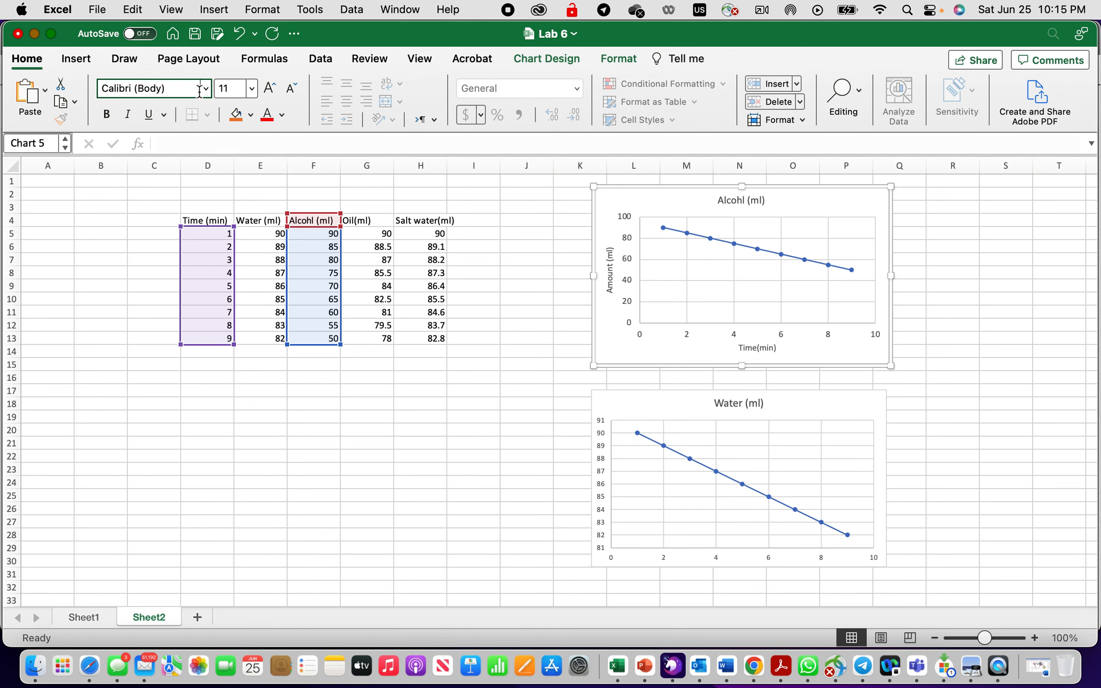
click(205, 90)
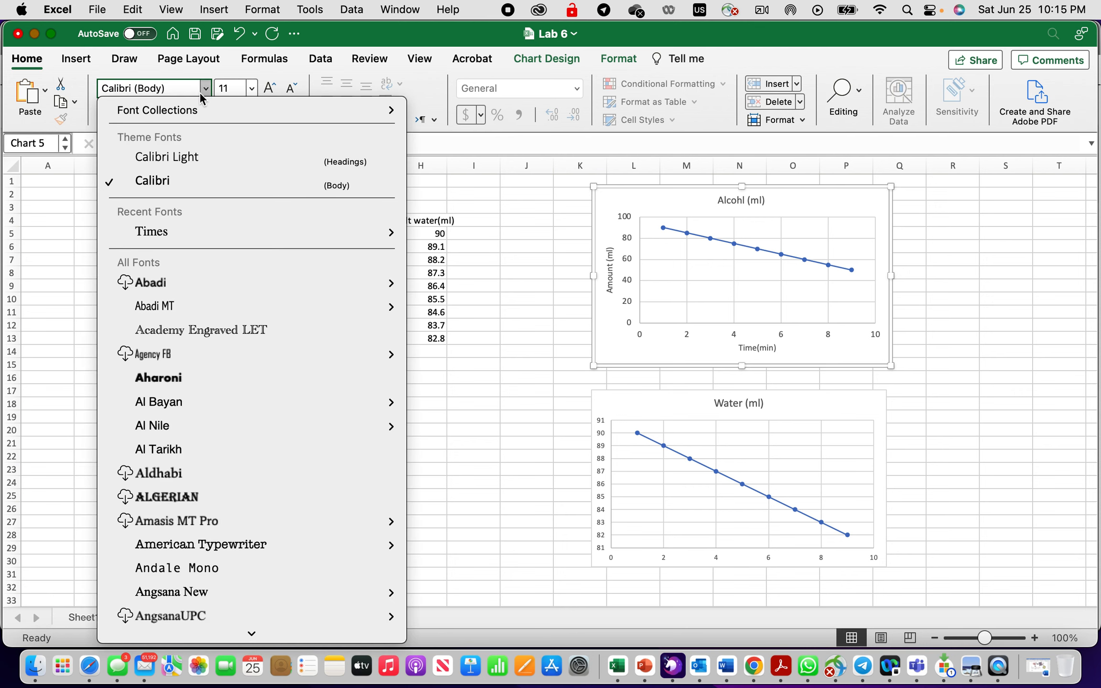
key(t)
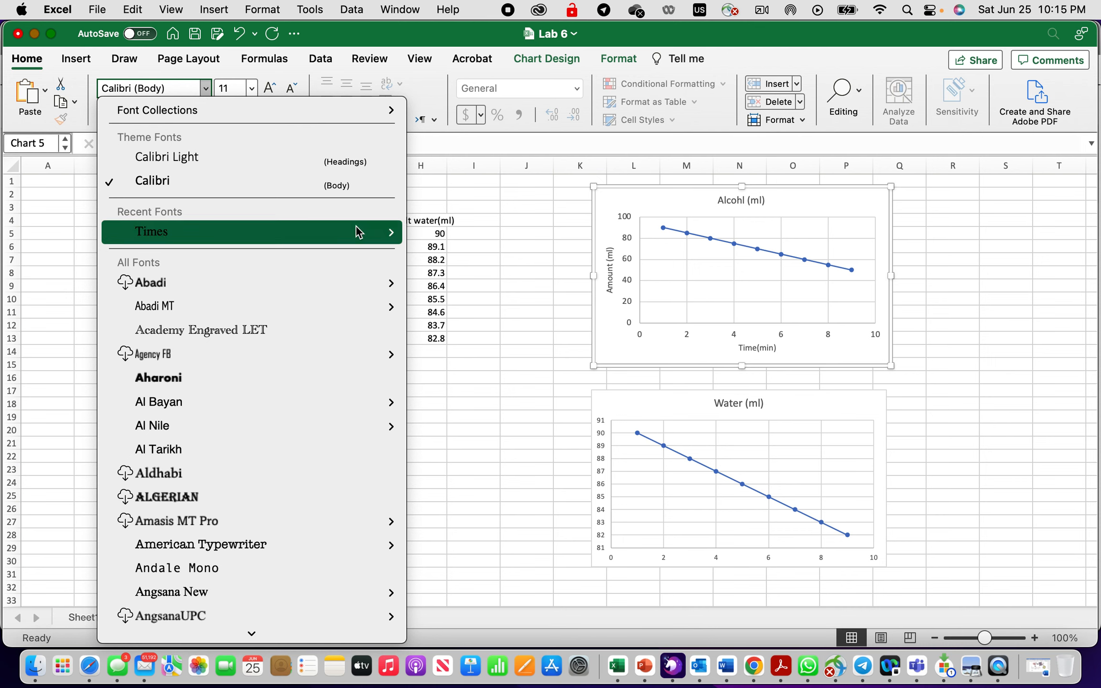
key(Escape)
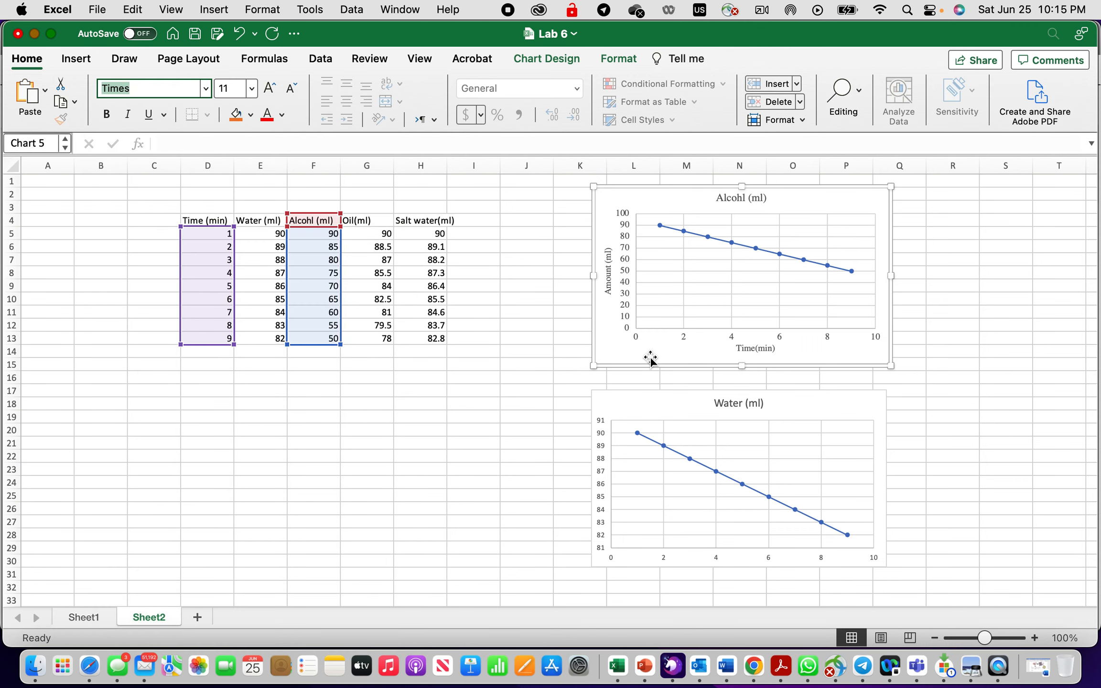
- Set the text color of the whole Alcohl chart to the black theme color
click(617, 346)
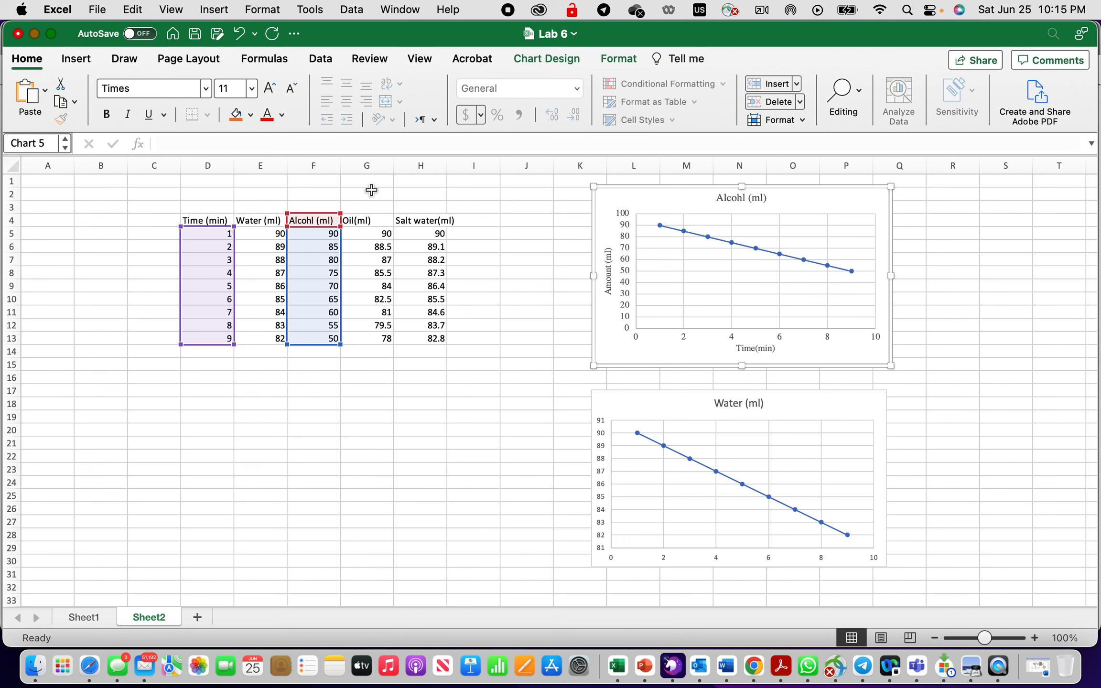
click(282, 117)
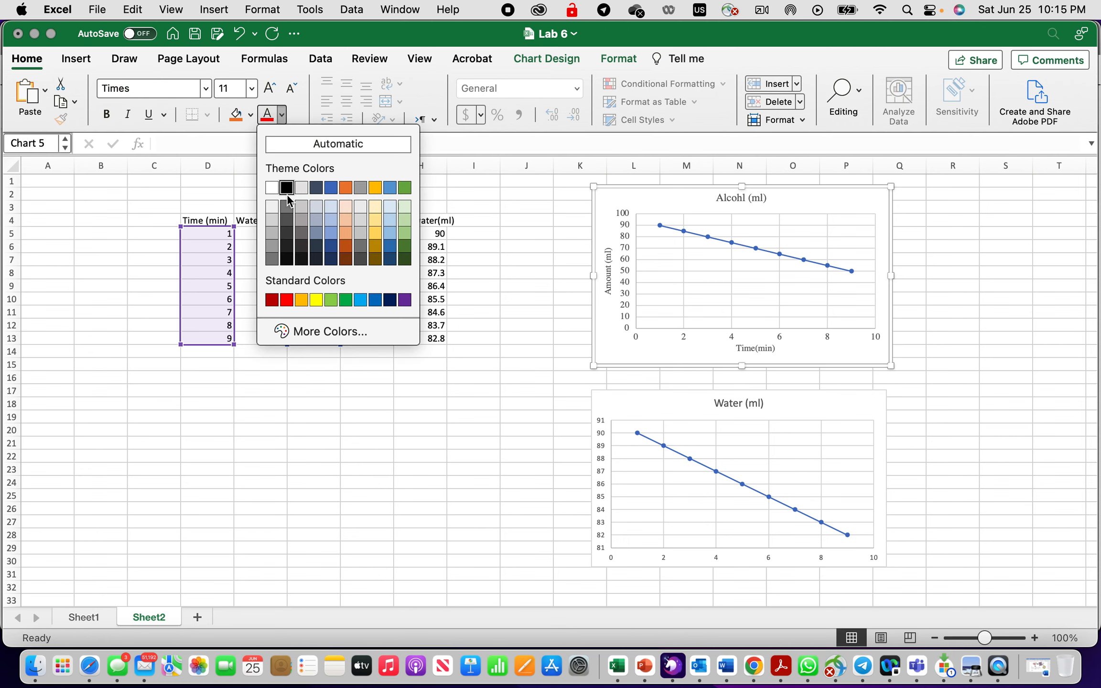
click(288, 191)
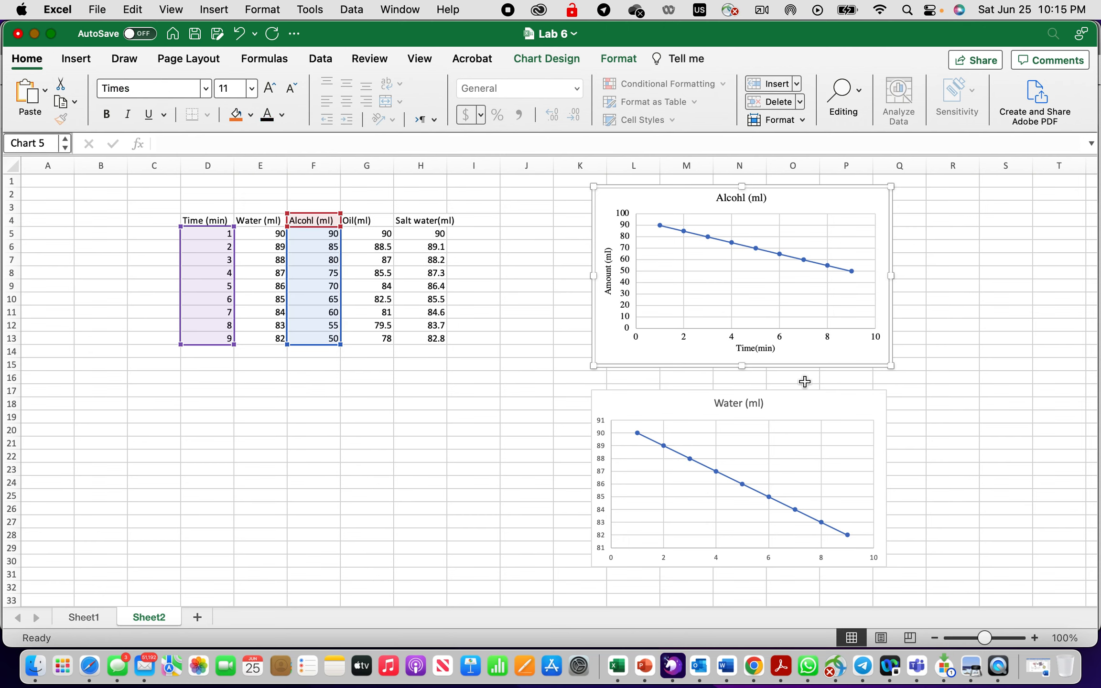
- Enlarge the Alcohl chart to reach about column Q and row 17, and the Water chart to about column Q and row 31
drag(886, 369, 937, 395)
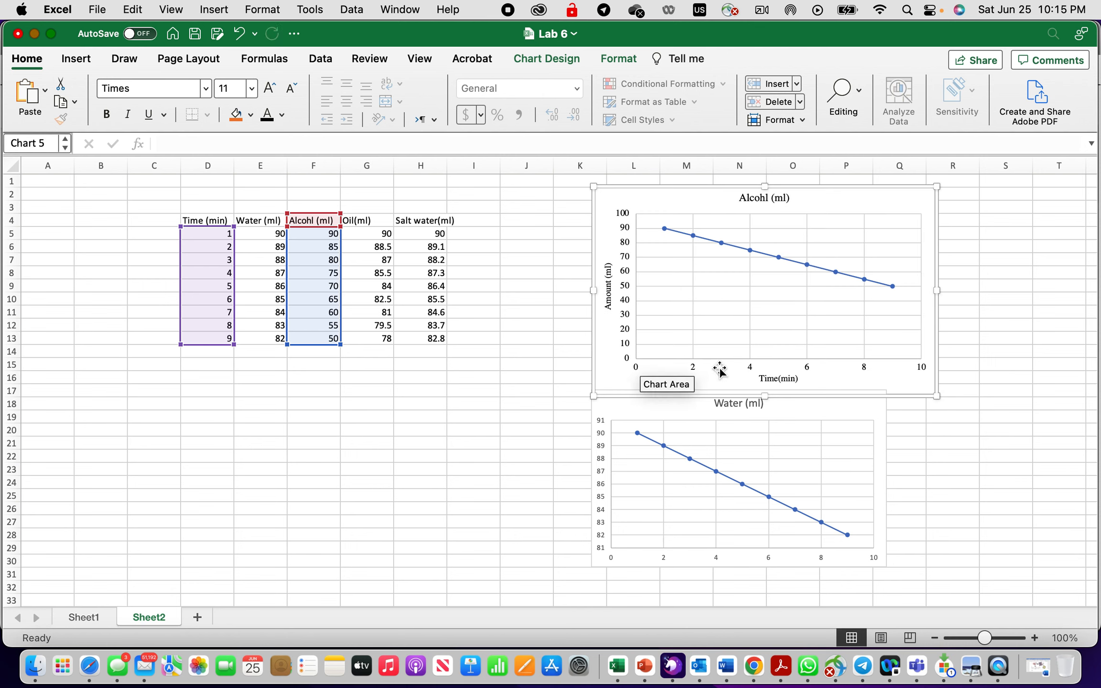
click(988, 468)
click(884, 564)
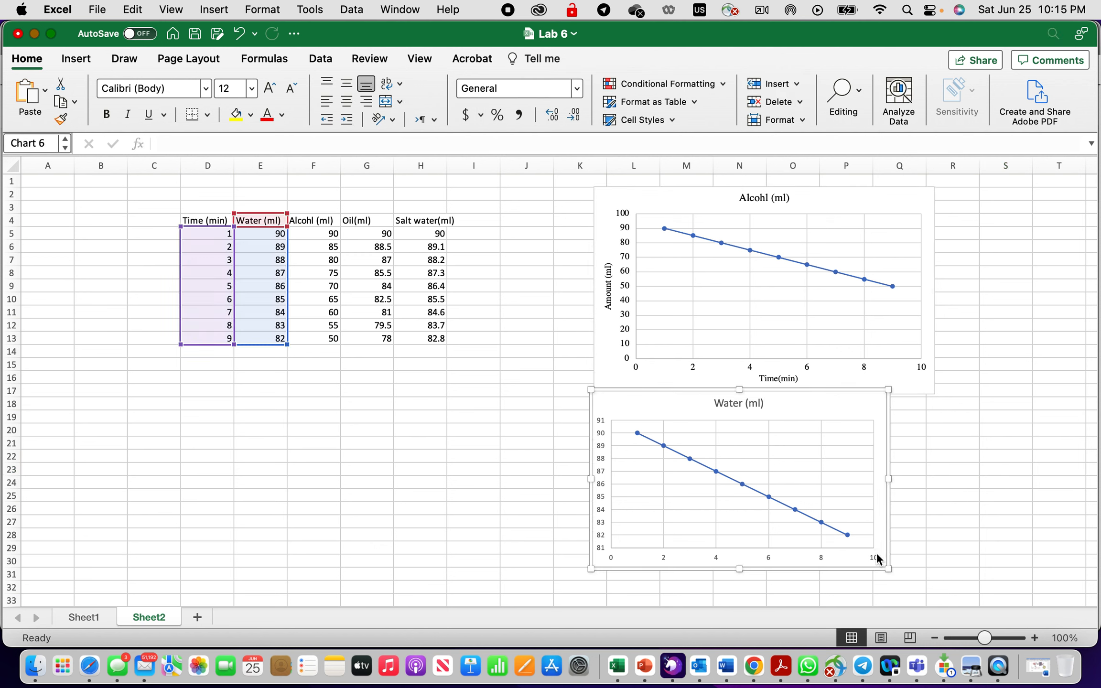
drag(886, 567, 935, 581)
click(982, 472)
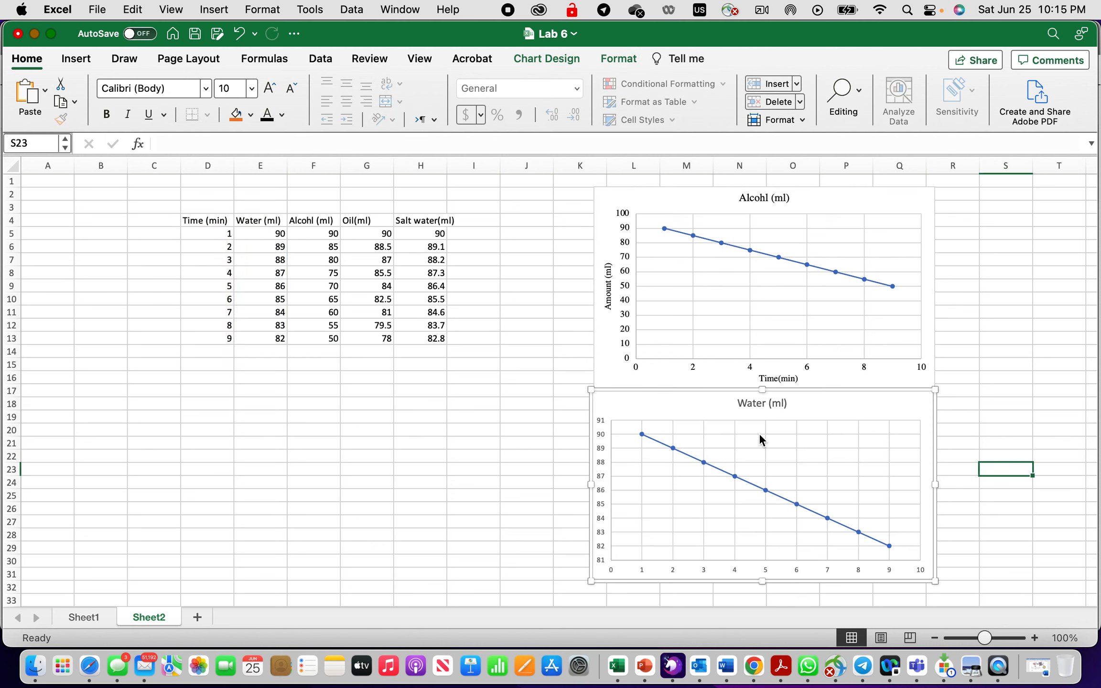
- Insert the recommended Scatter chart for the whole liquids table in D4:H13
click(166, 459)
drag(210, 219, 419, 335)
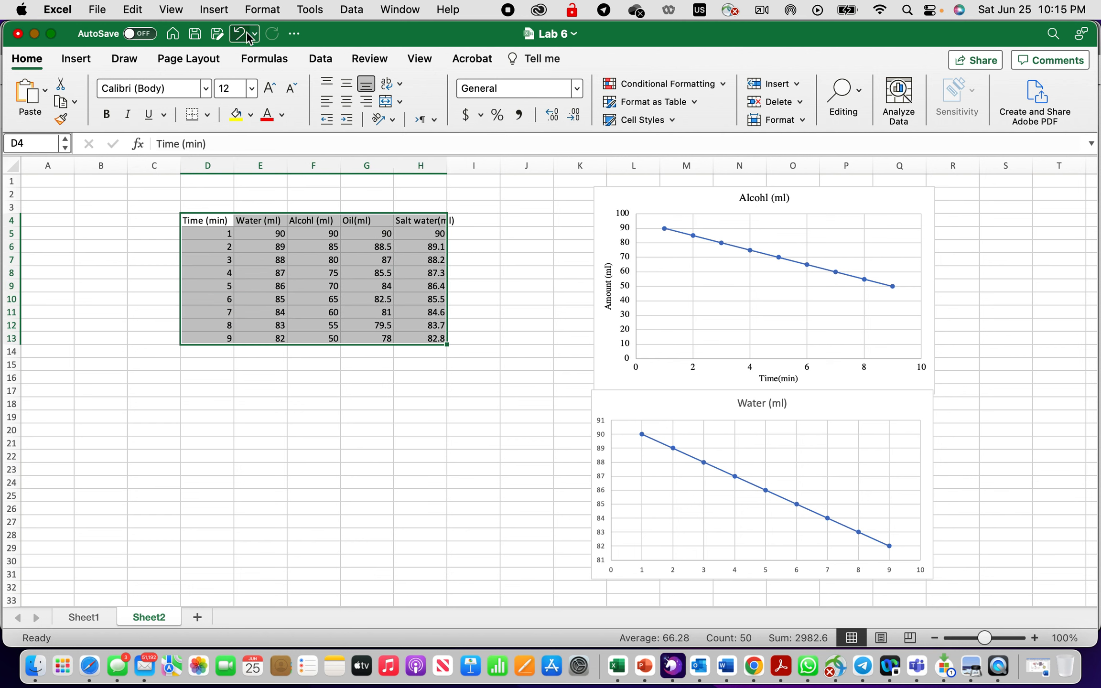
click(77, 59)
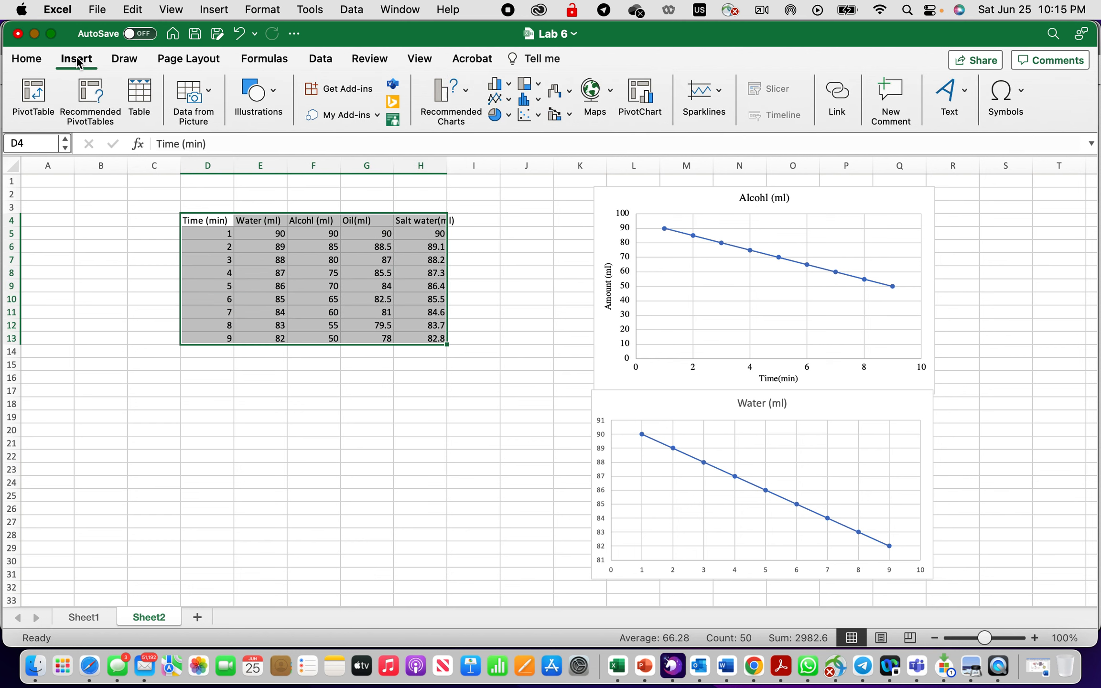
click(452, 93)
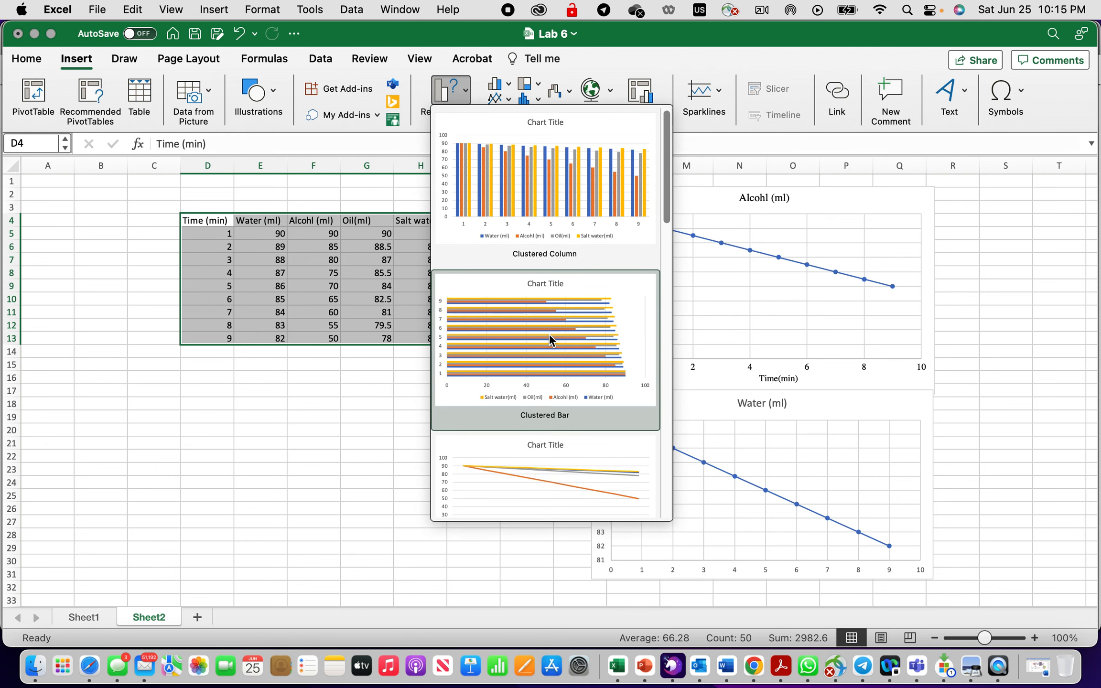
scroll(550, 348, down, 6)
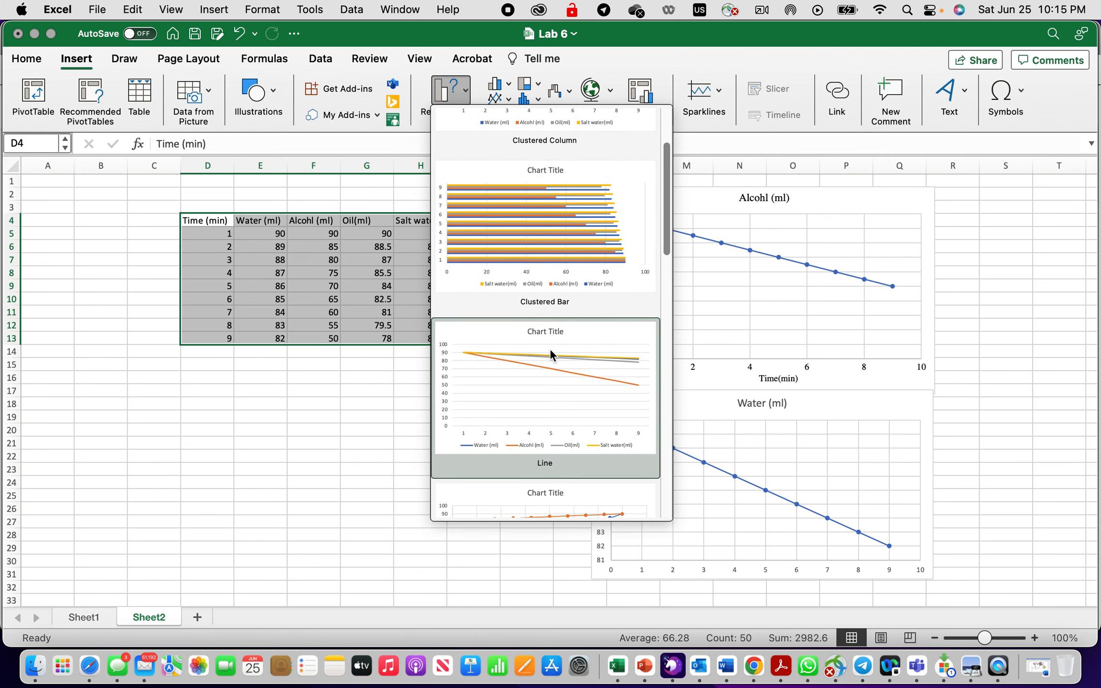
scroll(549, 350, down, 10)
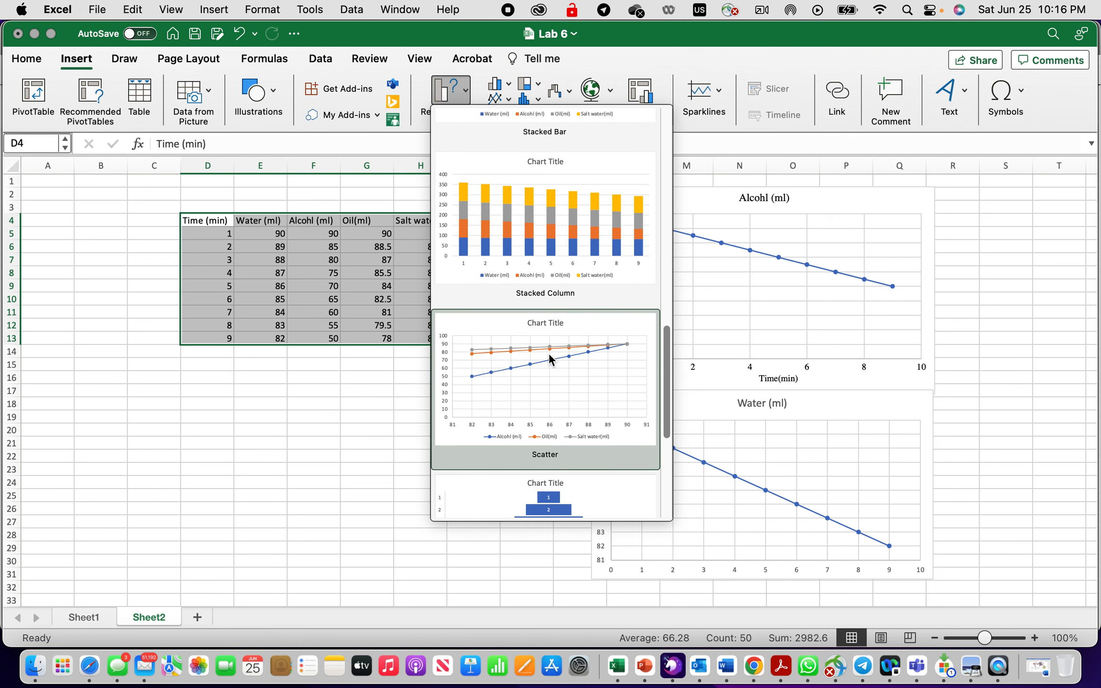
scroll(549, 355, down, 1)
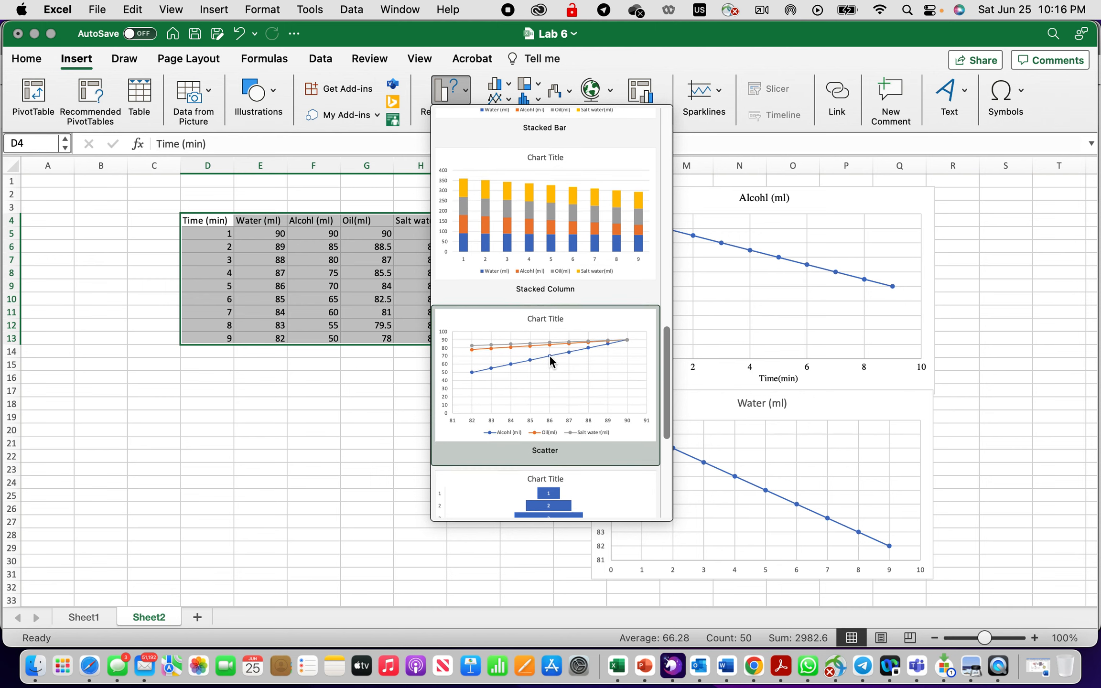
scroll(549, 354, down, 5)
scroll(550, 361, down, 4)
scroll(550, 363, up, 6)
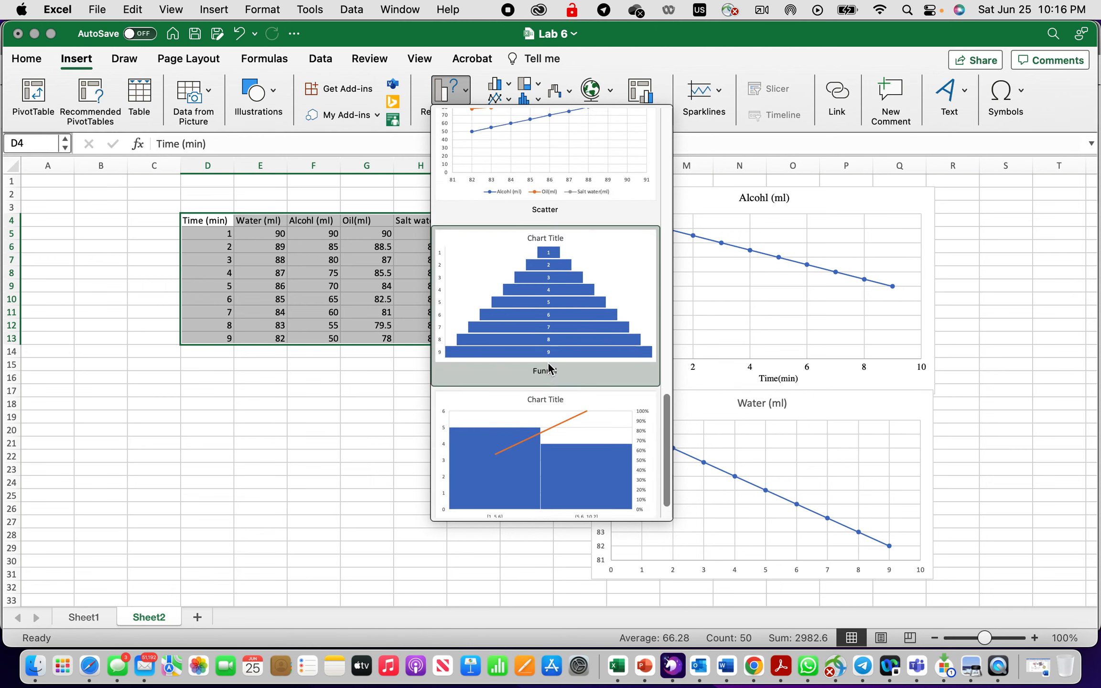
scroll(548, 360, up, 2)
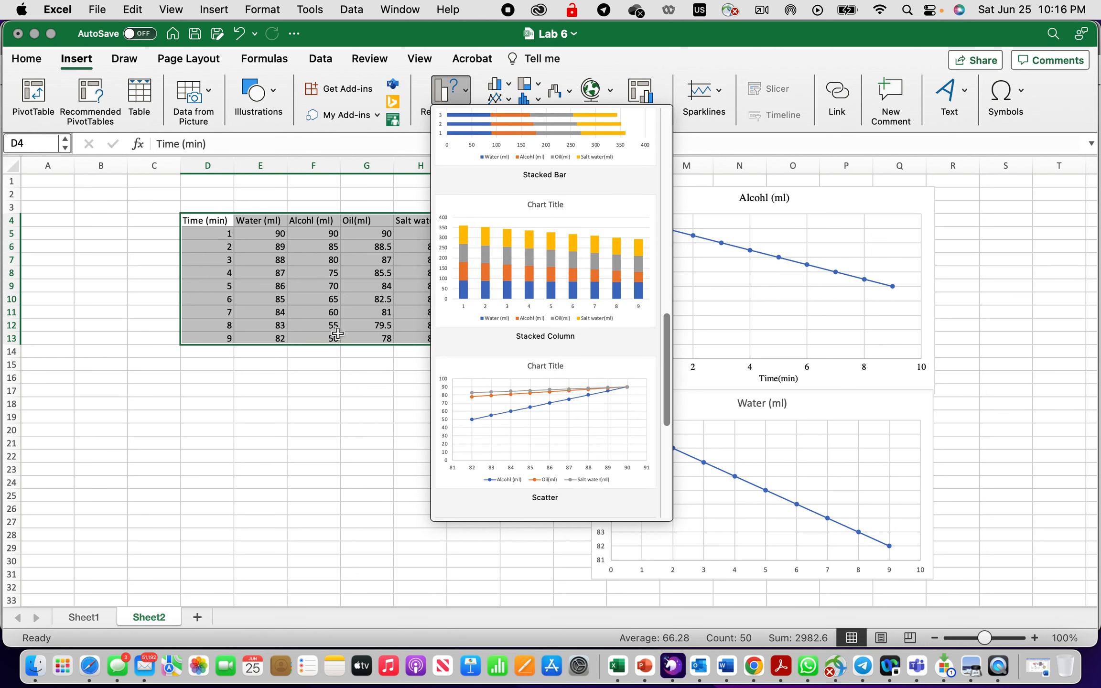
click(529, 422)
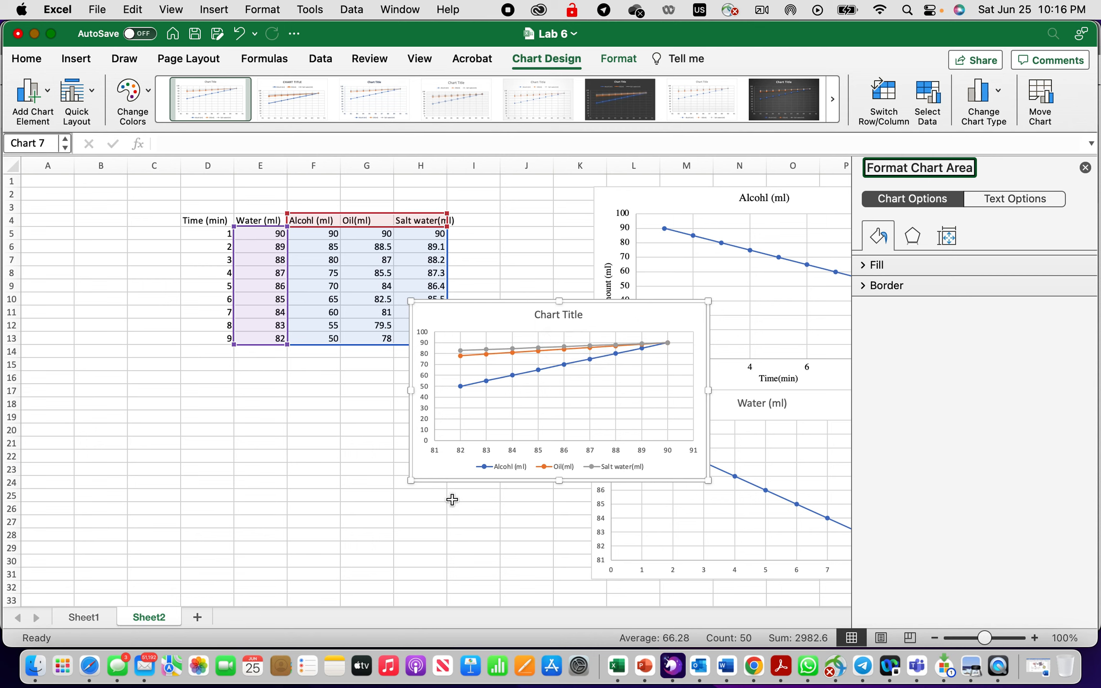
- Delete the combined scatter chart that overlaps the table and the other two charts
click(429, 472)
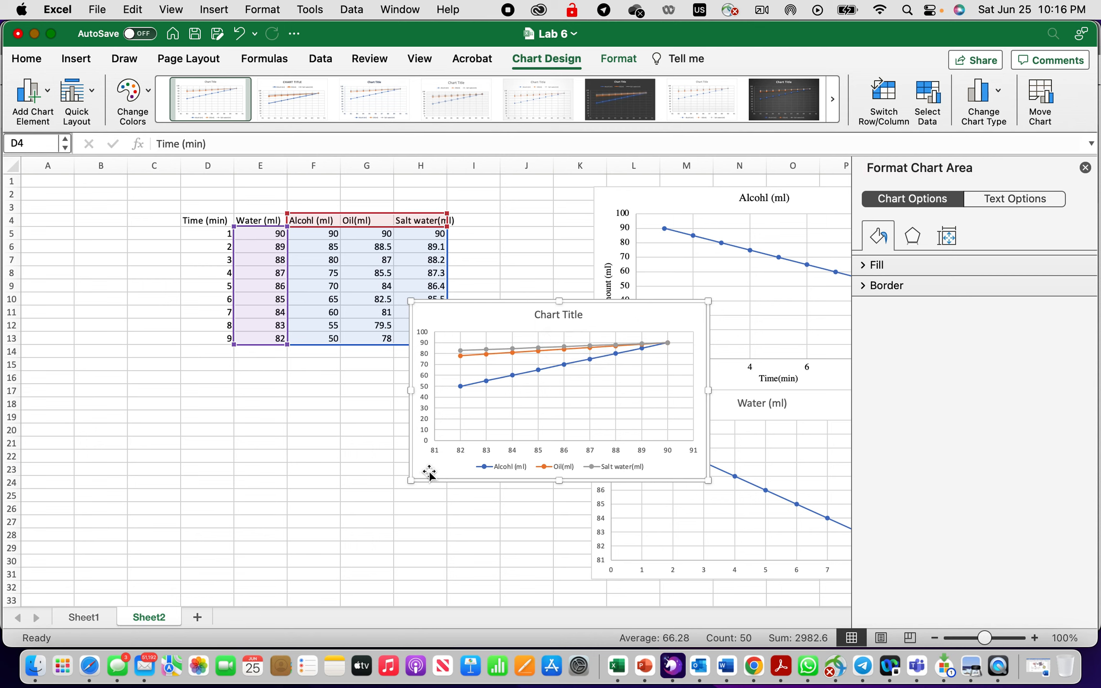
key(Delete)
click(428, 476)
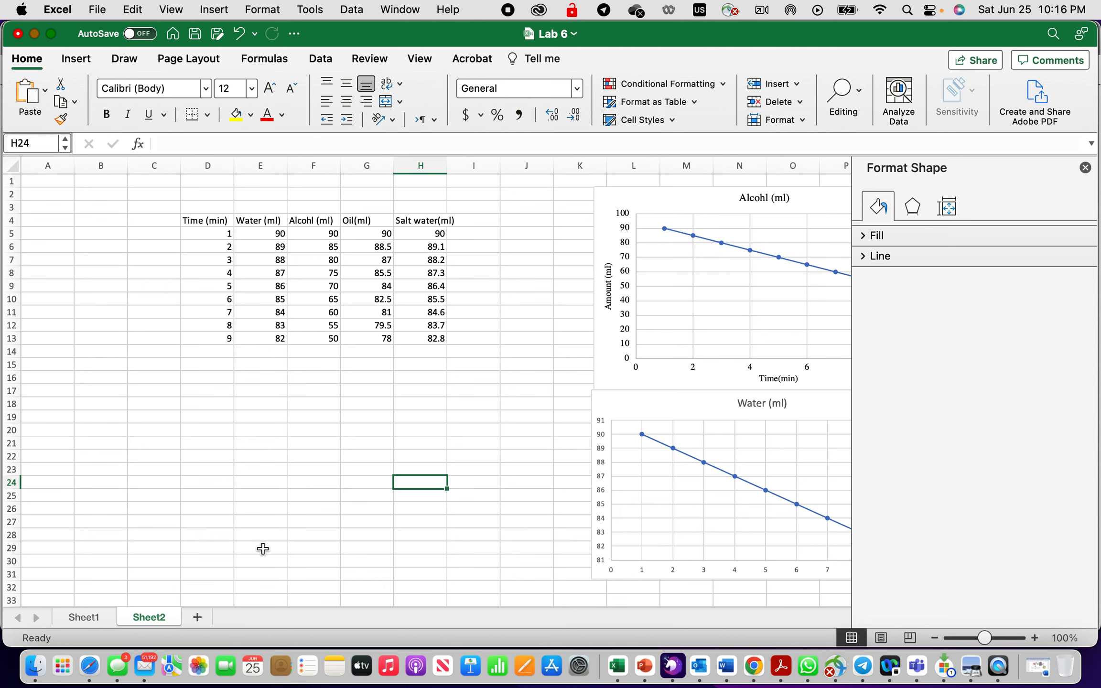
click(91, 618)
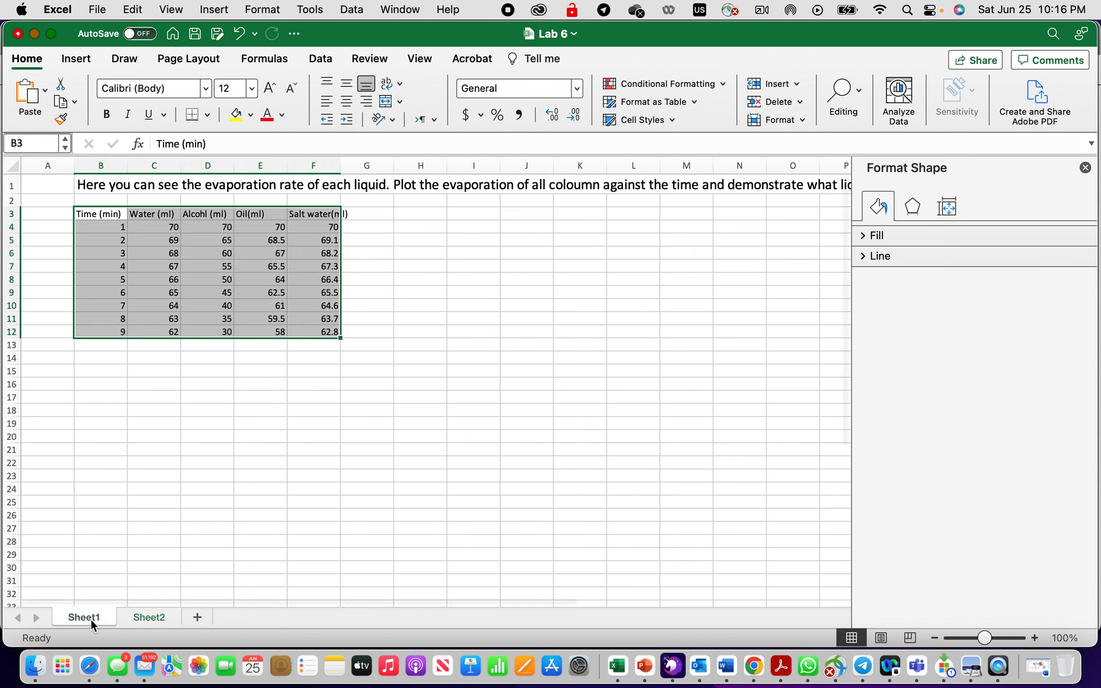
click(225, 490)
click(149, 617)
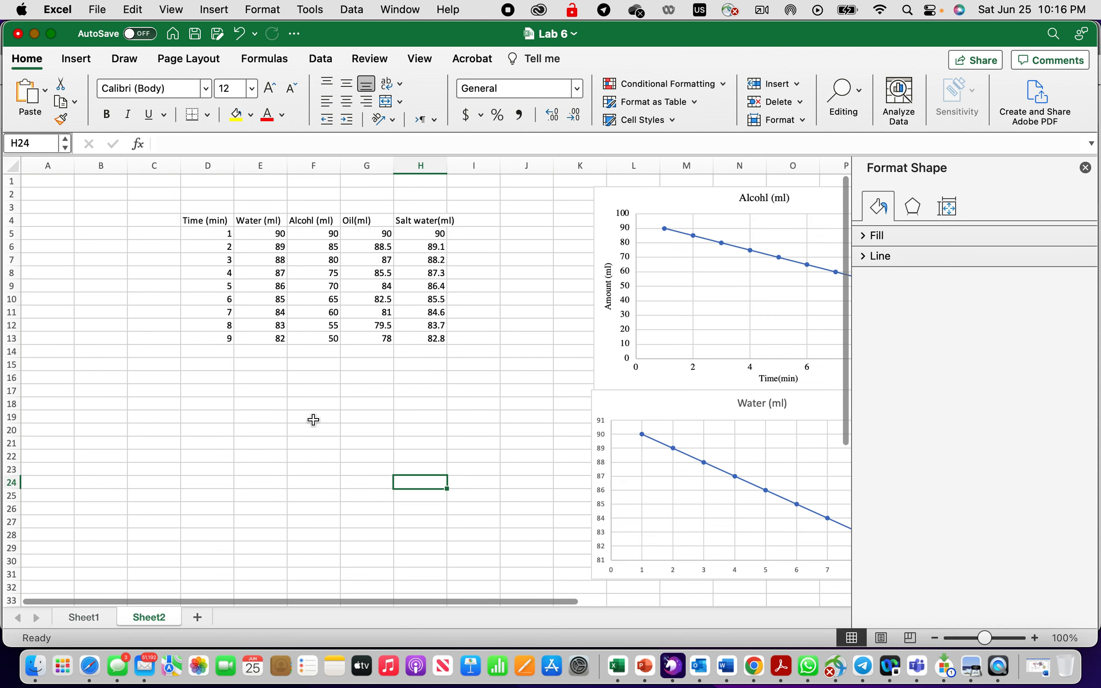
click(469, 430)
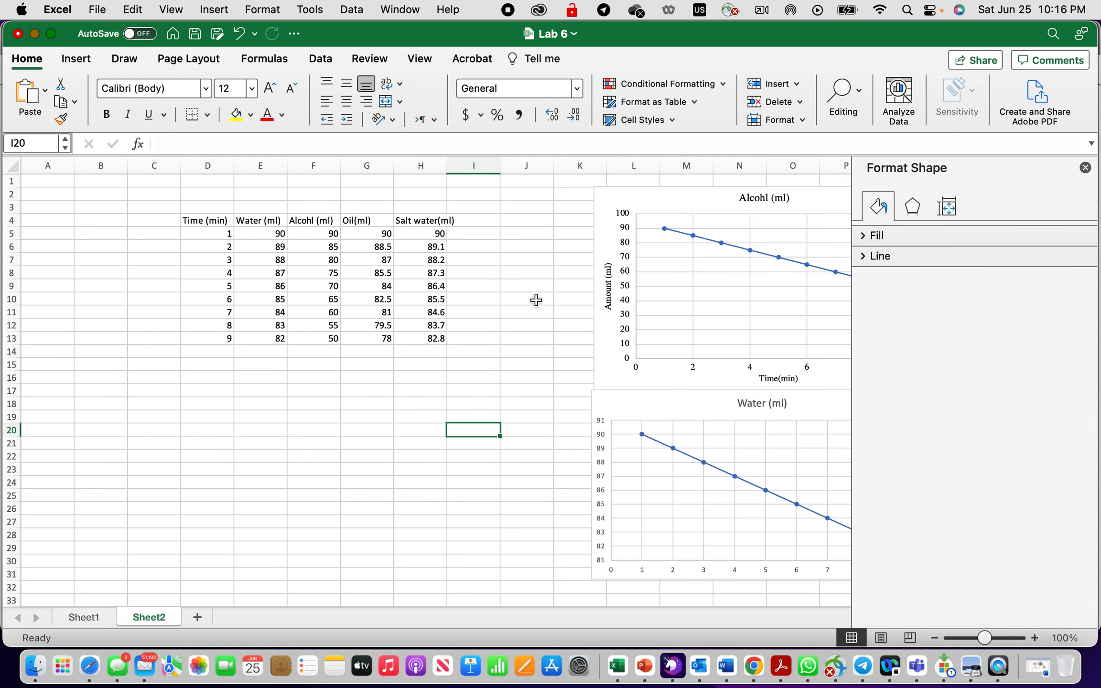